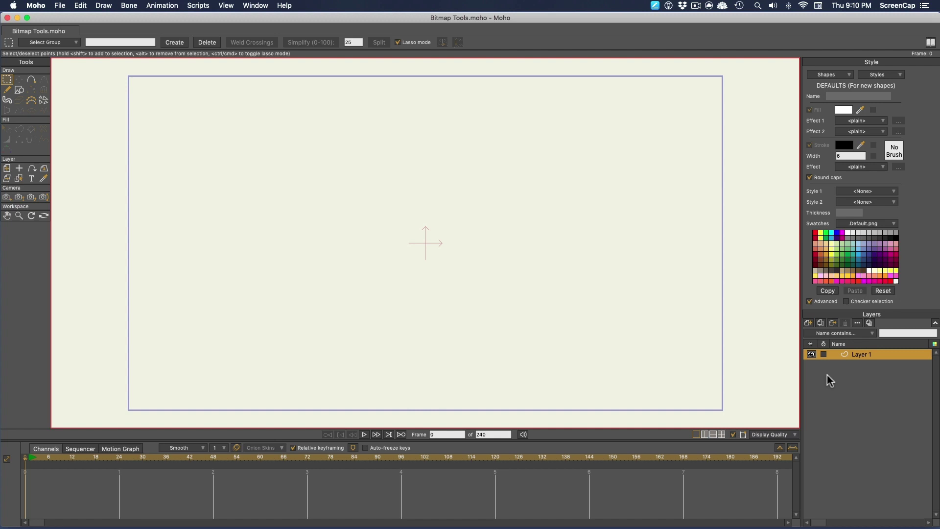
Step: Add a transparent 1080p (1920×1080) image layer named 'Painting' above Layer 1
click(807, 325)
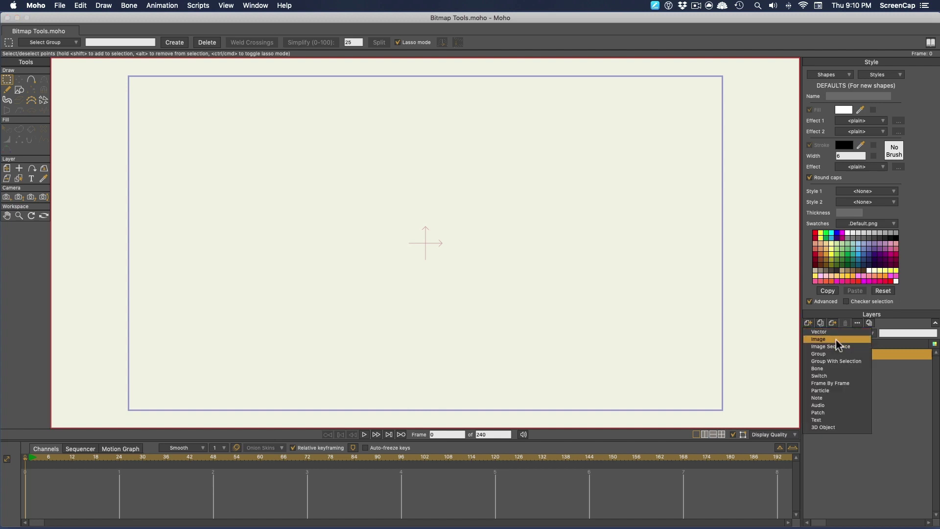
click(828, 338)
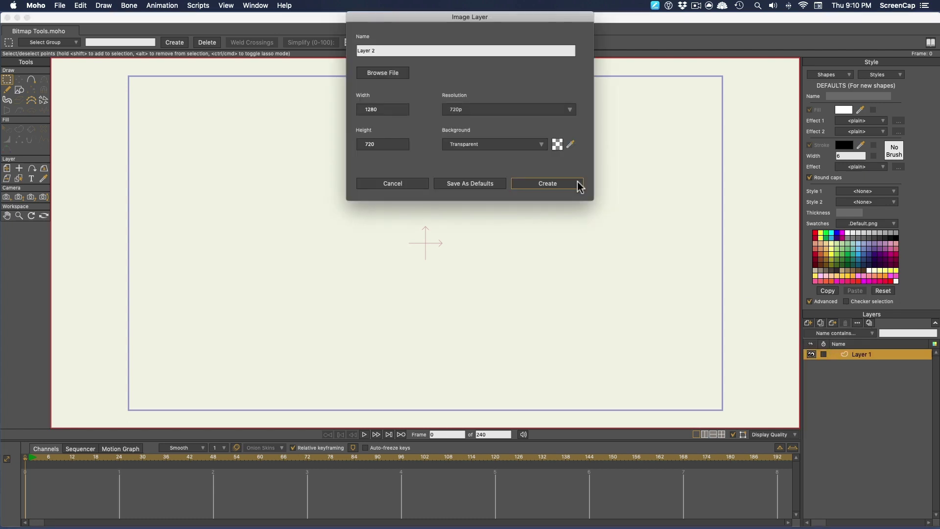
text(Painting)
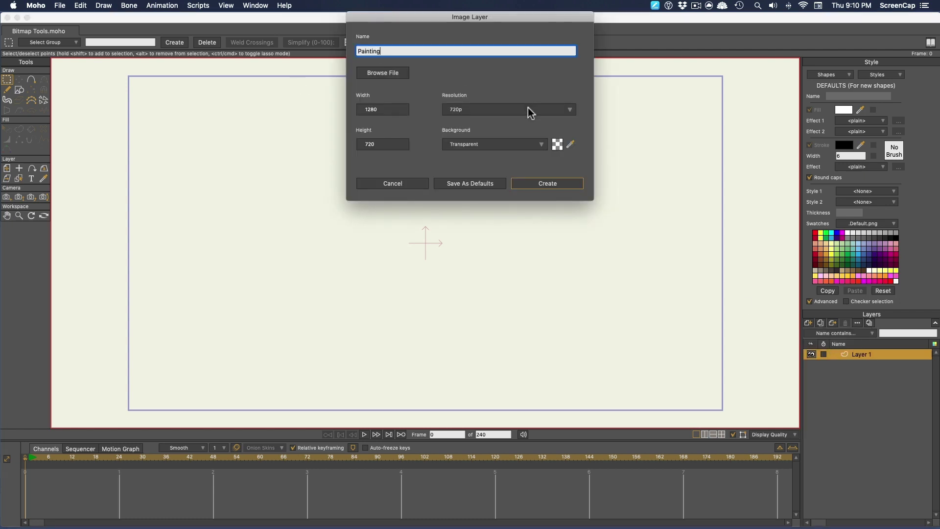
click(529, 108)
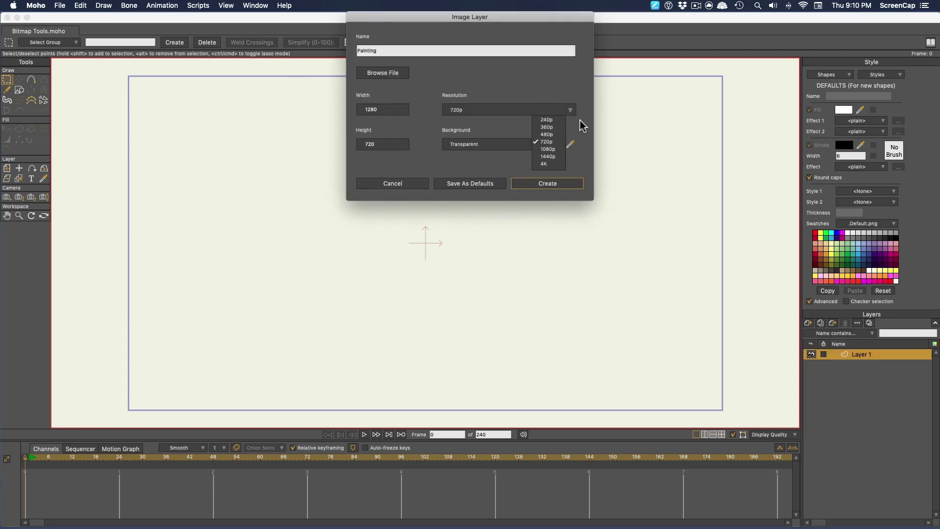
click(555, 151)
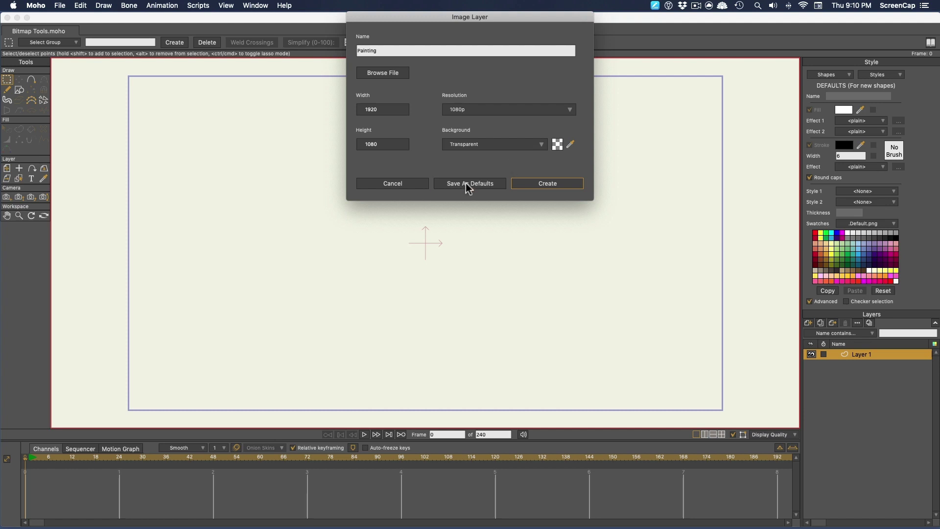
click(554, 184)
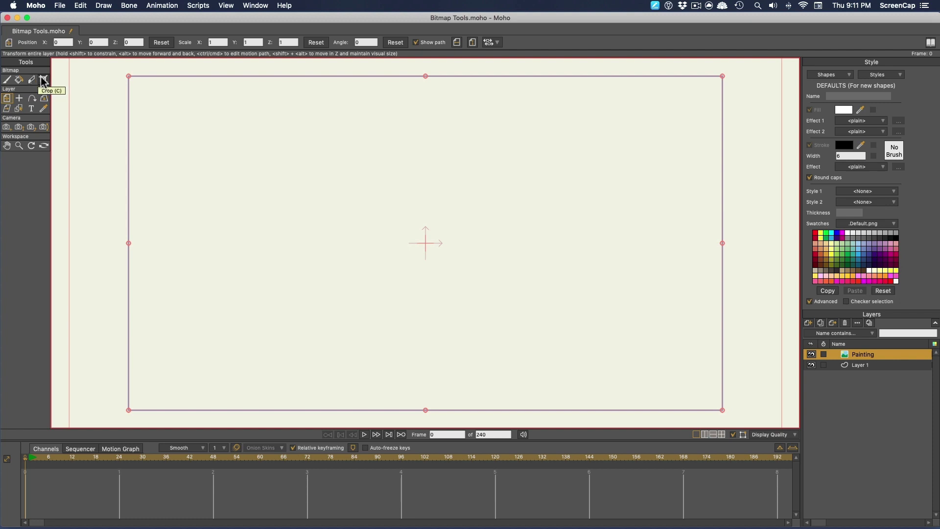
Step: Pick a textured library brush at 87 px and paint a thin and a thick black wave
click(7, 80)
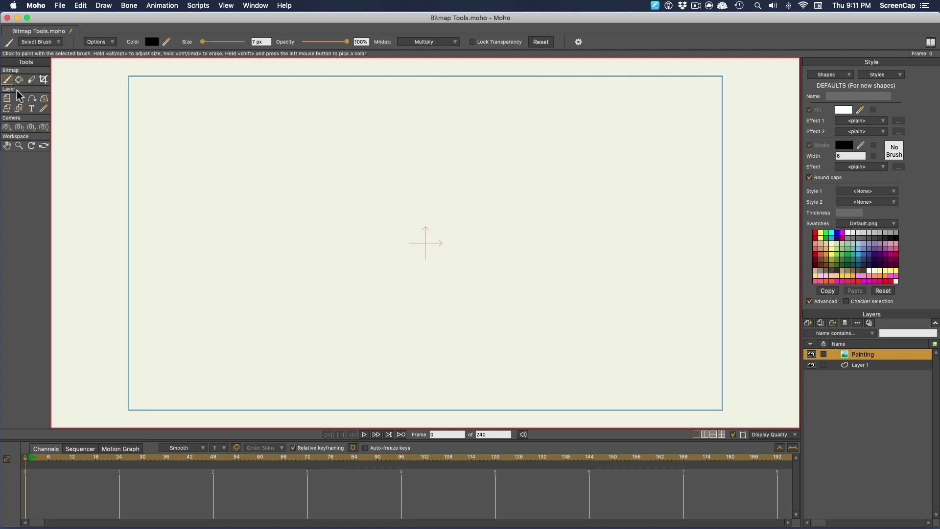
click(59, 42)
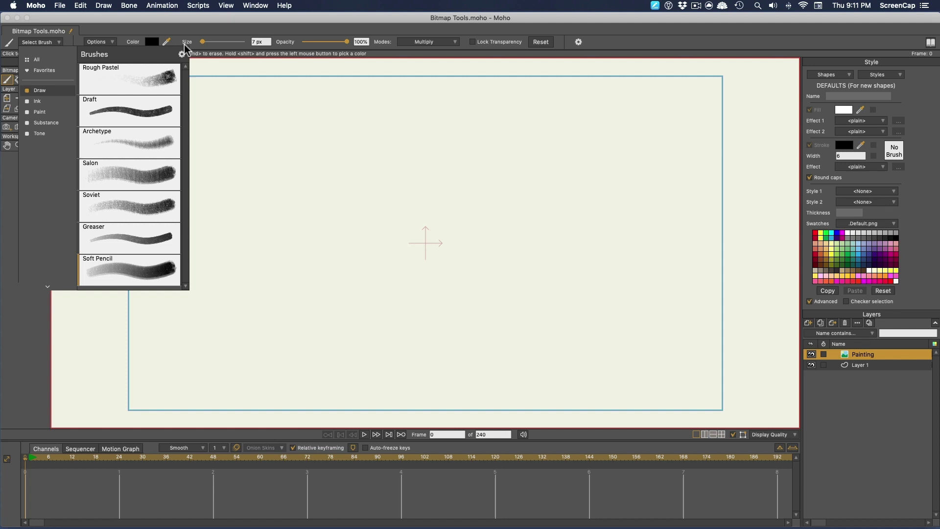
click(57, 43)
click(58, 43)
click(137, 116)
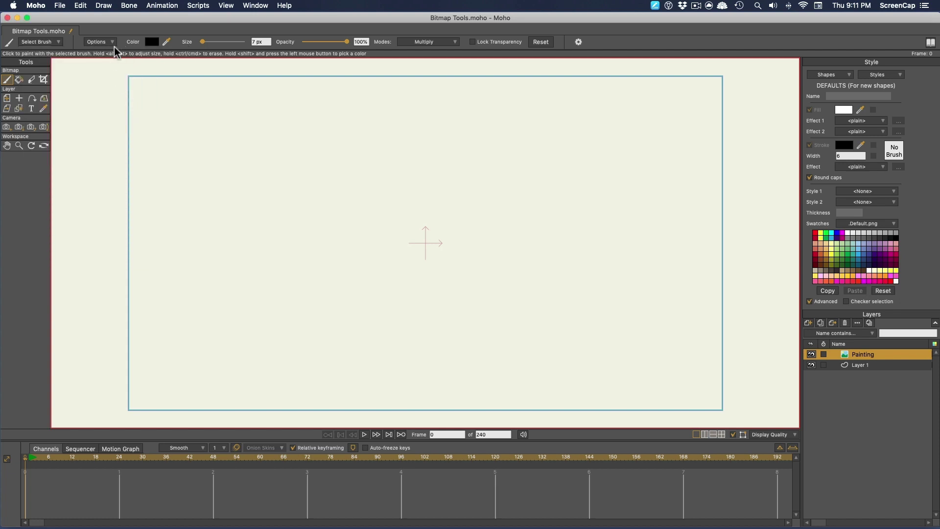
drag(202, 41, 211, 42)
drag(166, 126, 266, 116)
drag(211, 42, 221, 42)
drag(187, 166, 174, 195)
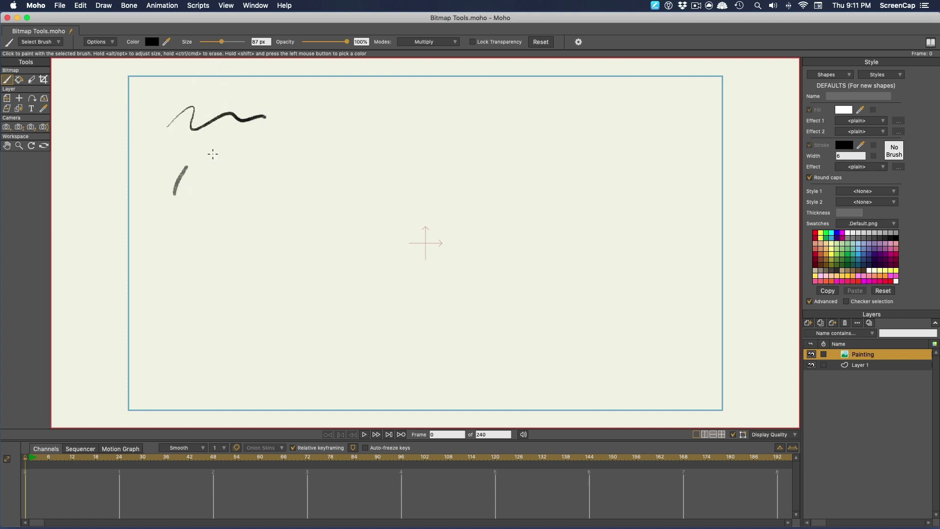
drag(212, 154, 315, 162)
Step: Change the brush colour to dark red and paint a red wave below the black one
click(152, 43)
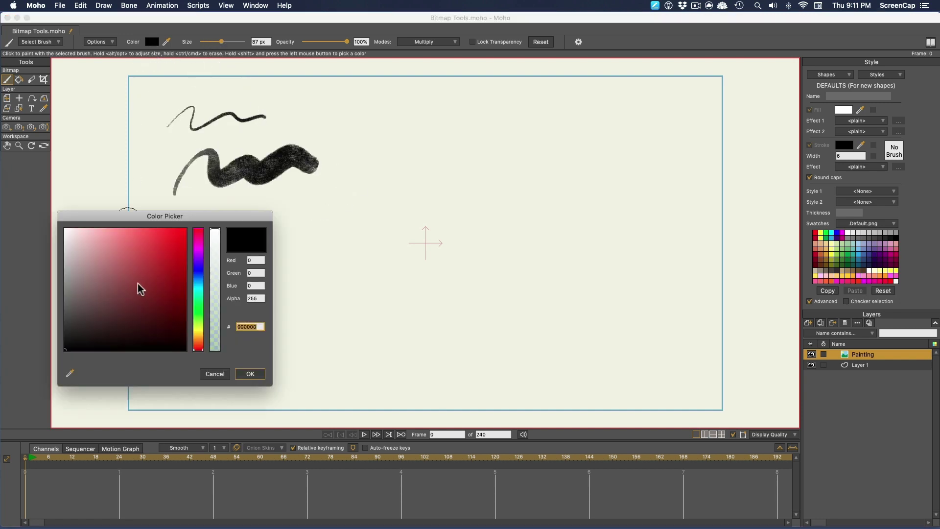
click(138, 288)
click(244, 376)
drag(193, 212, 277, 216)
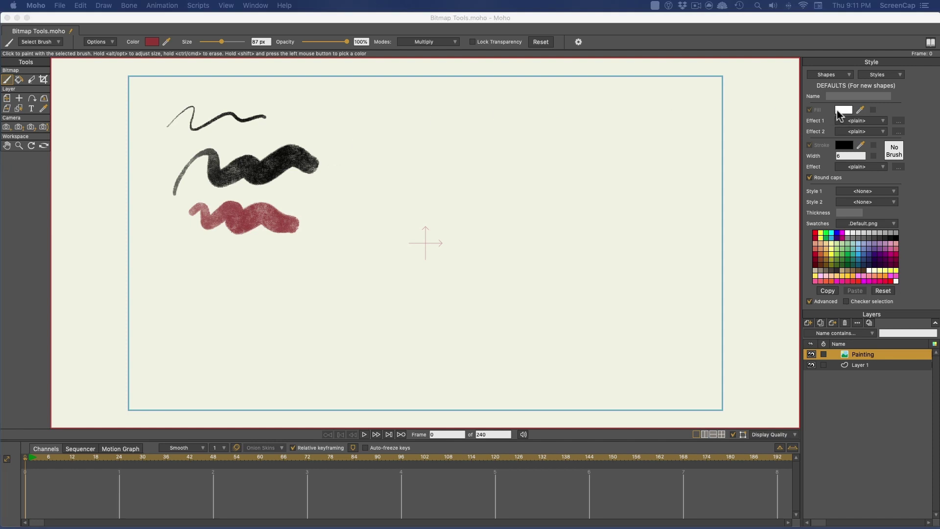
click(842, 110)
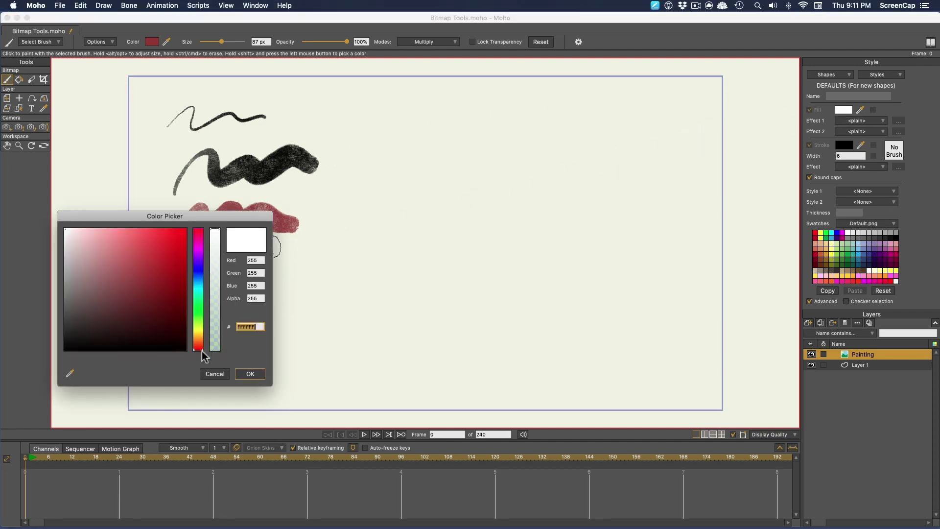
click(215, 374)
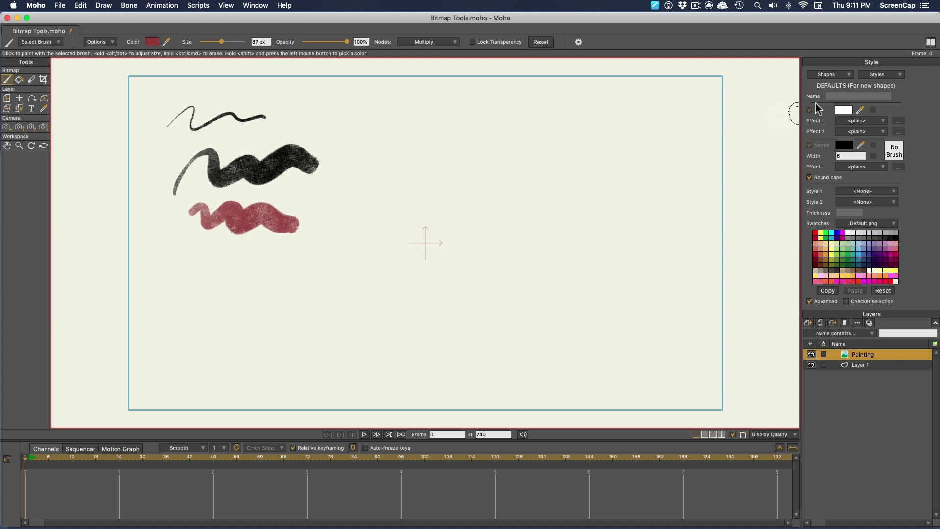
Step: Show the Bitmap Color panel and dock it beside the Style panel
click(255, 5)
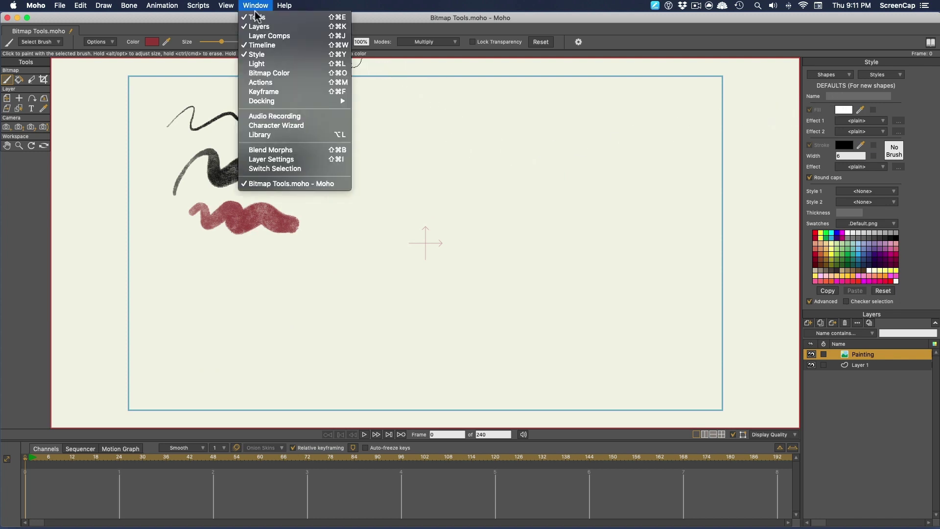
click(283, 71)
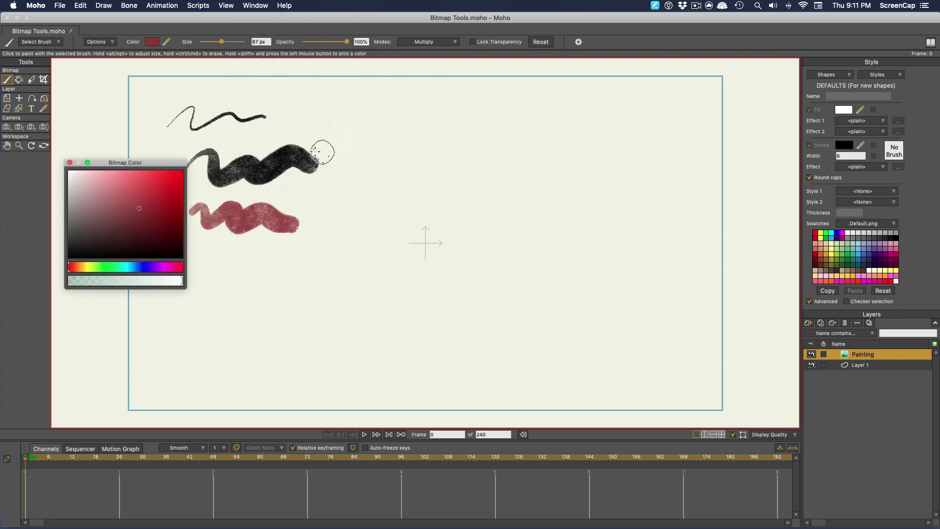
click(255, 6)
mouse_move(277, 101)
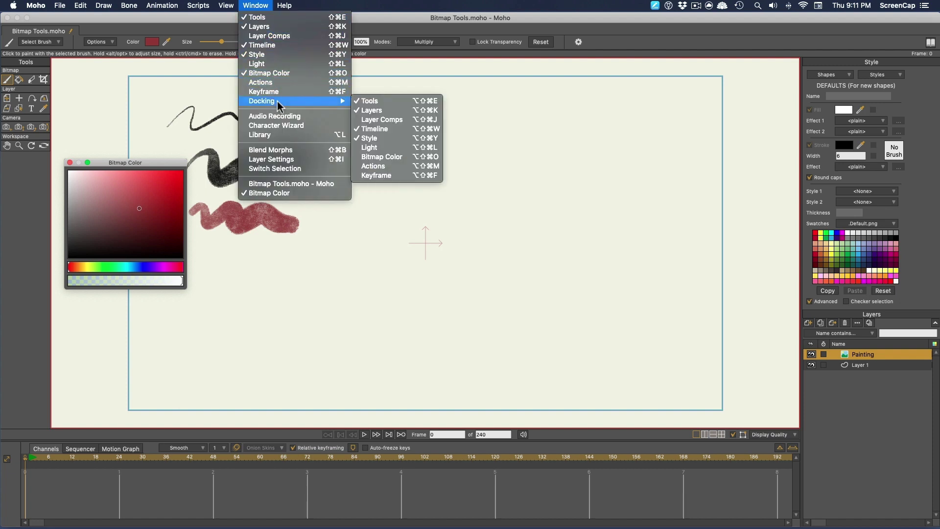
click(388, 160)
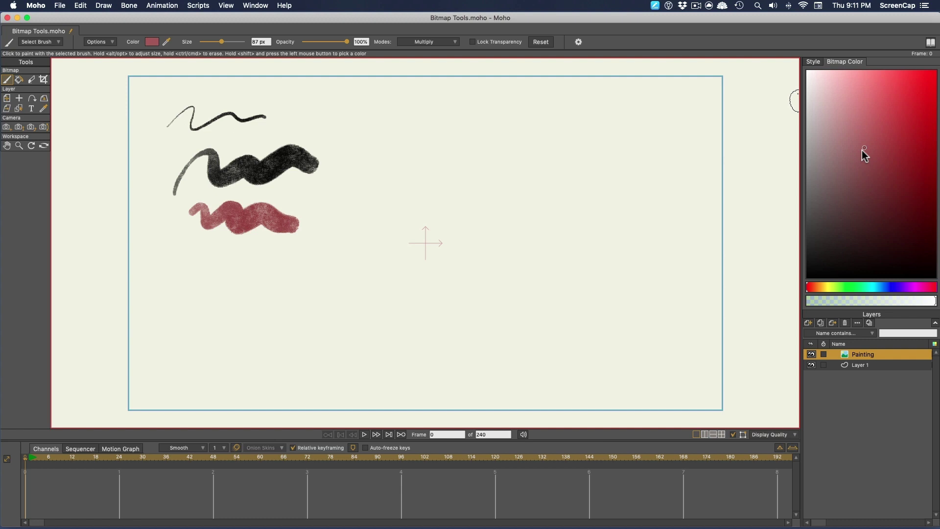
Step: Paint a pale translucent green stroke, then a solid full-alpha green stroke above it
mouse_move(843, 288)
mouse_down()
mouse_move(851, 287)
mouse_move(846, 301)
mouse_up()
drag(378, 218, 478, 216)
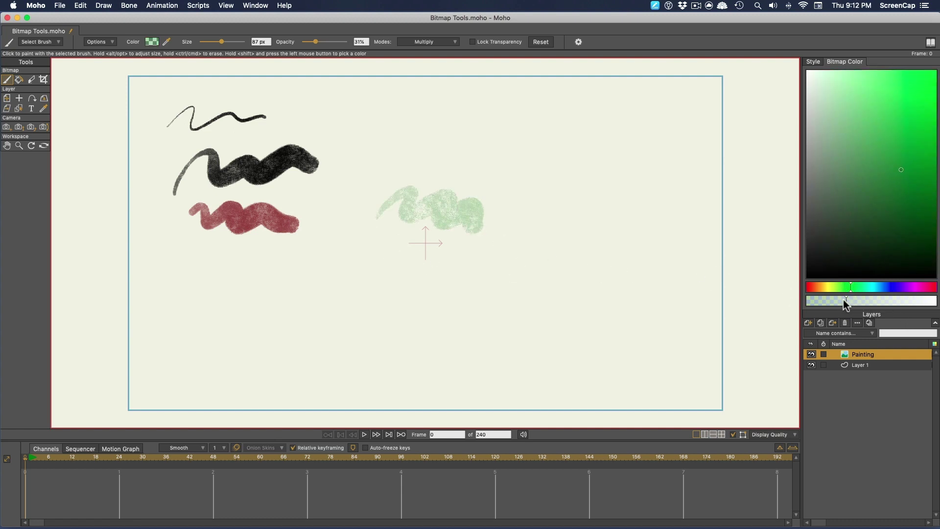
drag(844, 300, 936, 301)
mouse_move(392, 142)
mouse_down()
mouse_move(470, 131)
mouse_move(515, 157)
mouse_up()
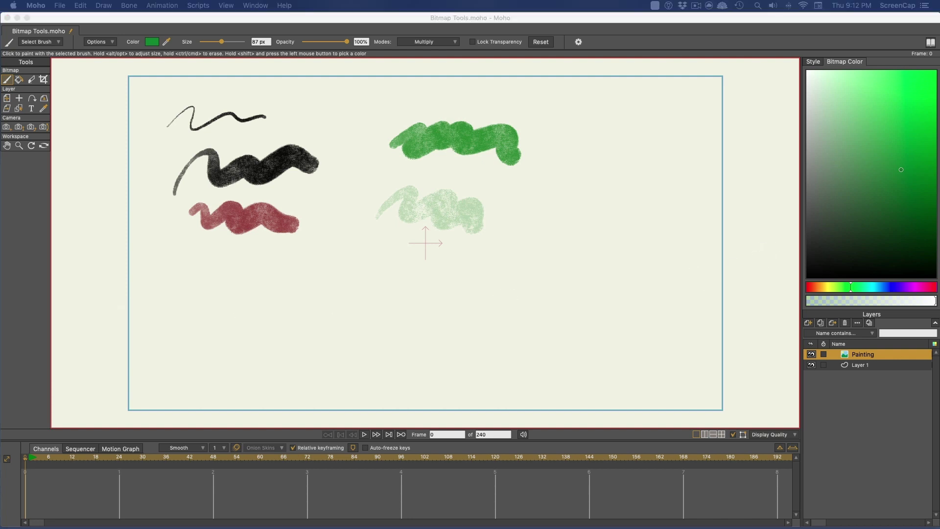
Step: Add an image layer loaded from pallet.jpg and move it toward the right edge
click(808, 325)
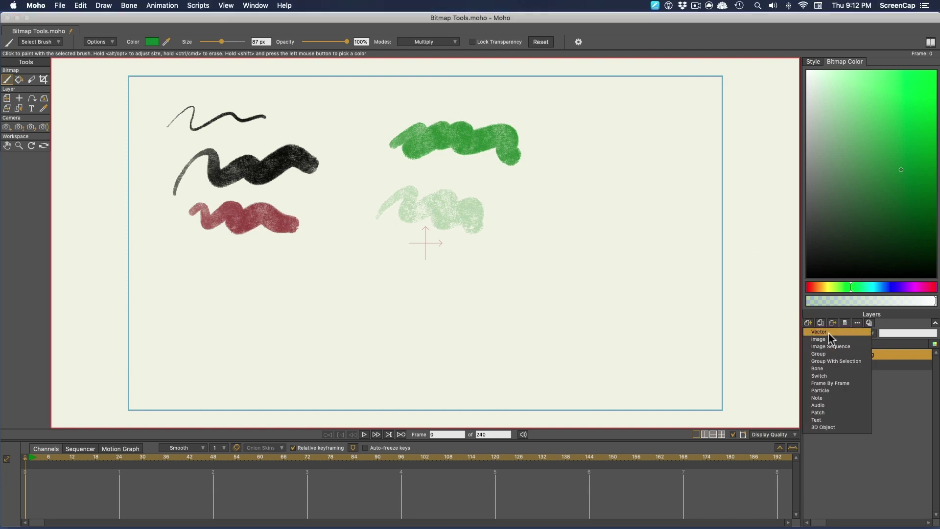
click(829, 335)
text(pallet)
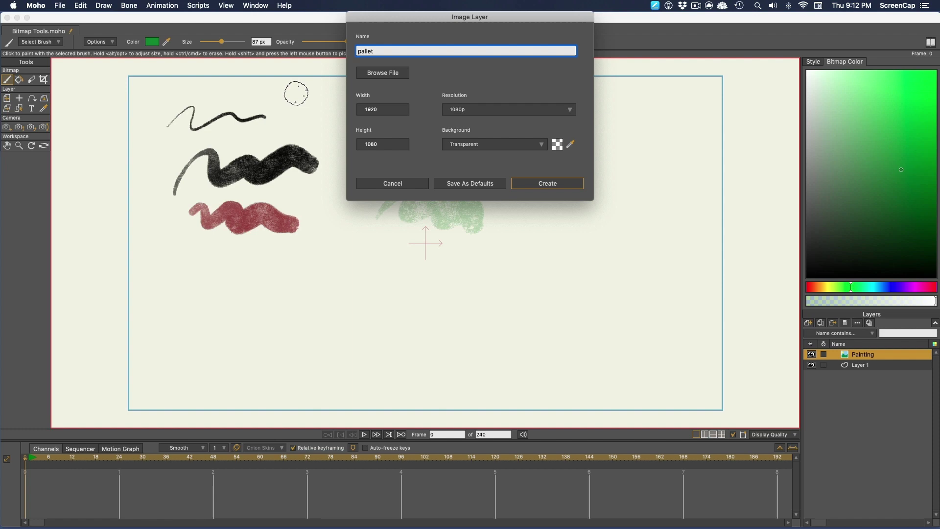
click(402, 79)
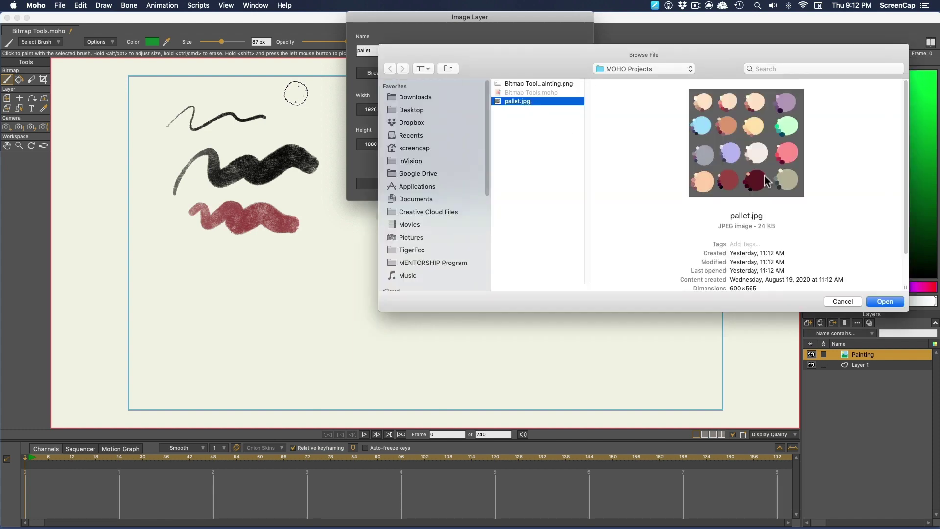
click(882, 300)
click(543, 185)
click(6, 98)
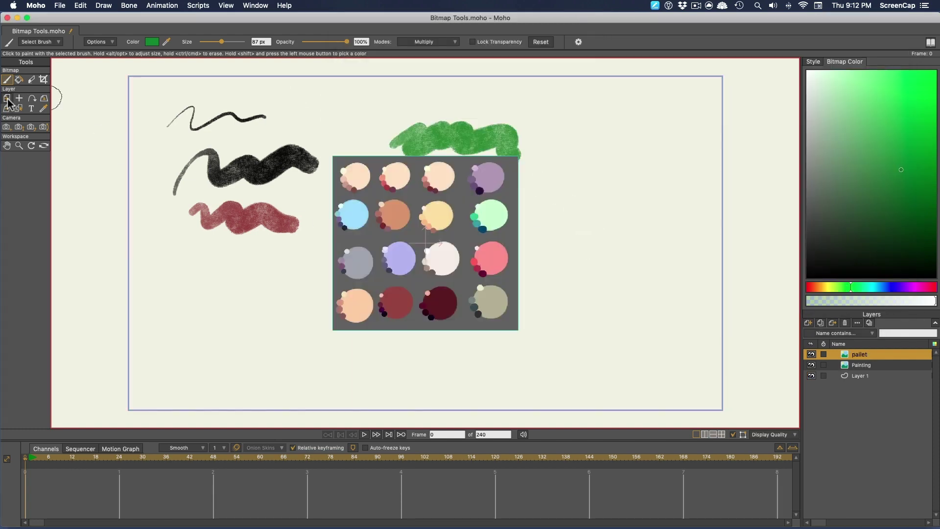
drag(390, 263, 785, 232)
Step: On the Painting layer, paint light blue, lavender and dark maroon strokes sampled from the palette
click(130, 156)
key(b)
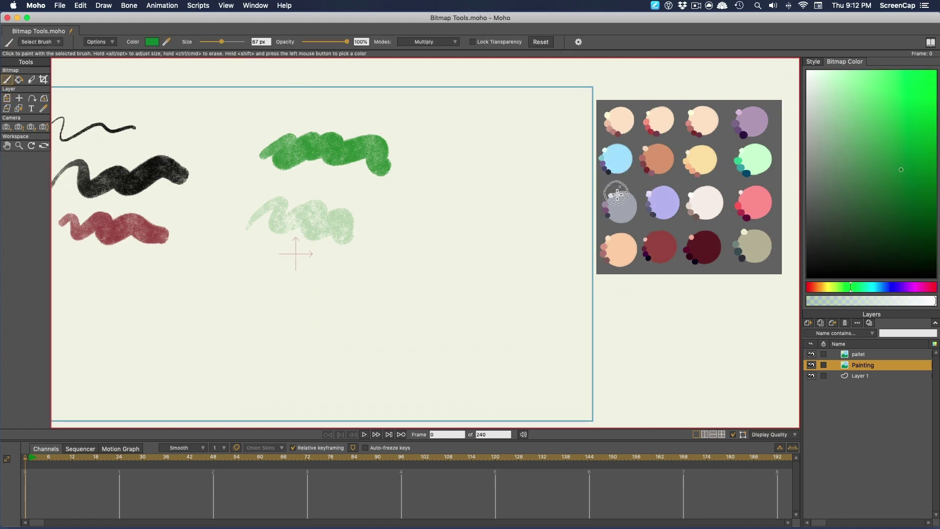
shift+click(615, 161)
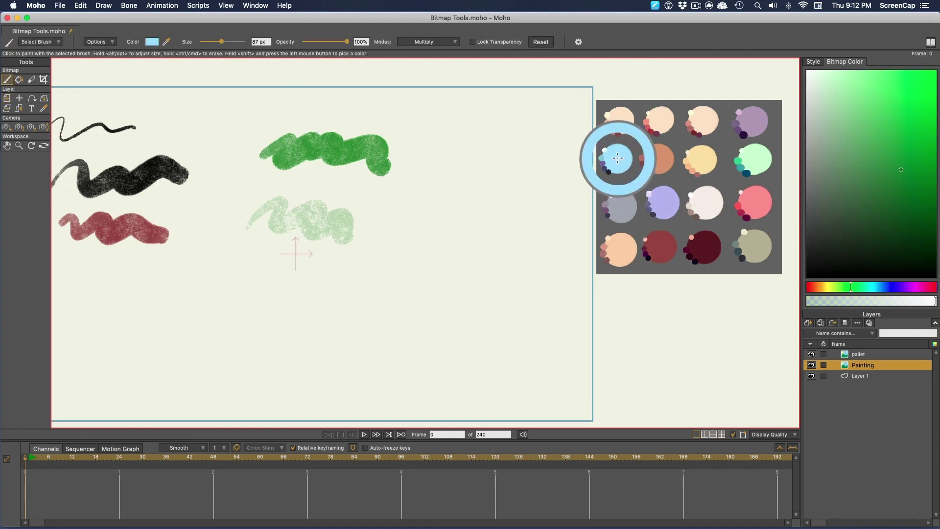
mouse_move(389, 252)
mouse_down()
mouse_move(420, 237)
mouse_move(462, 267)
mouse_up()
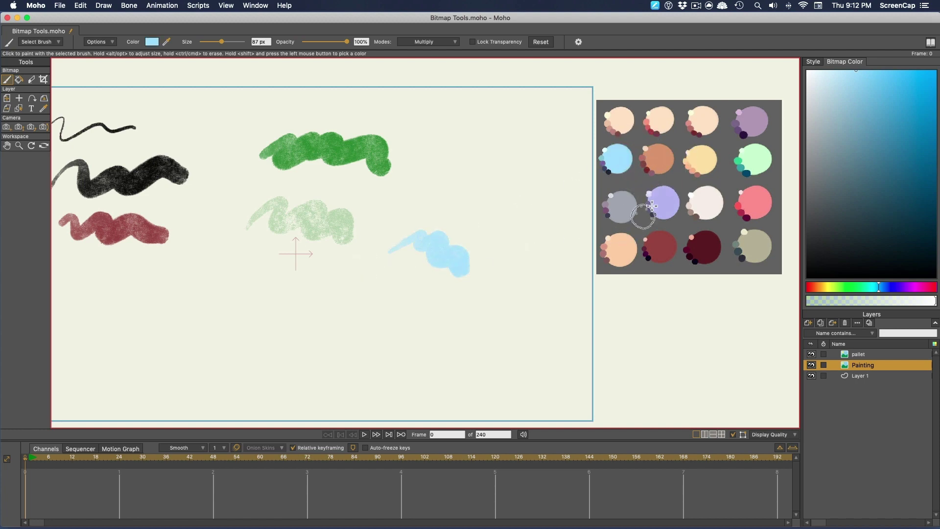
shift+click(662, 201)
drag(390, 299, 486, 319)
shift+click(705, 247)
mouse_move(427, 194)
mouse_down()
mouse_move(447, 192)
mouse_move(532, 231)
mouse_up()
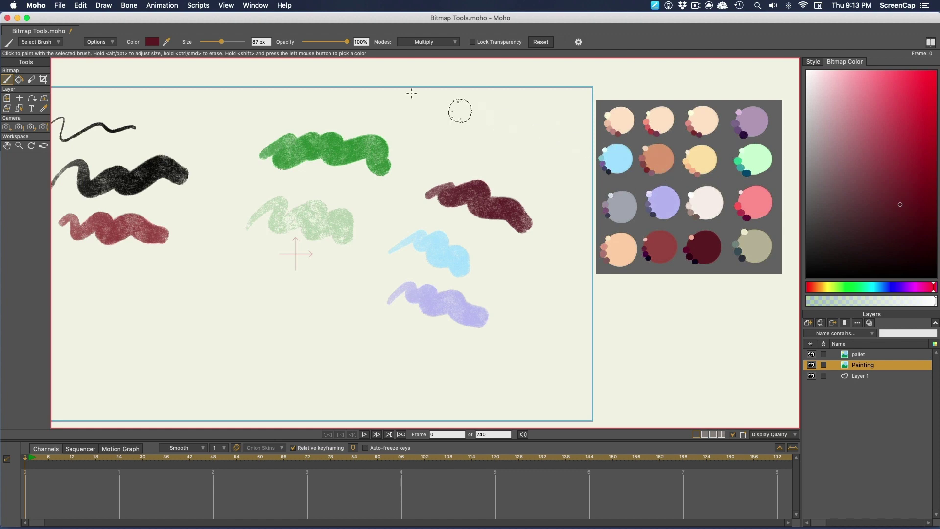
Step: Paint a maroon blob in Screen blending over the green stroke's end, then pick peach
click(428, 43)
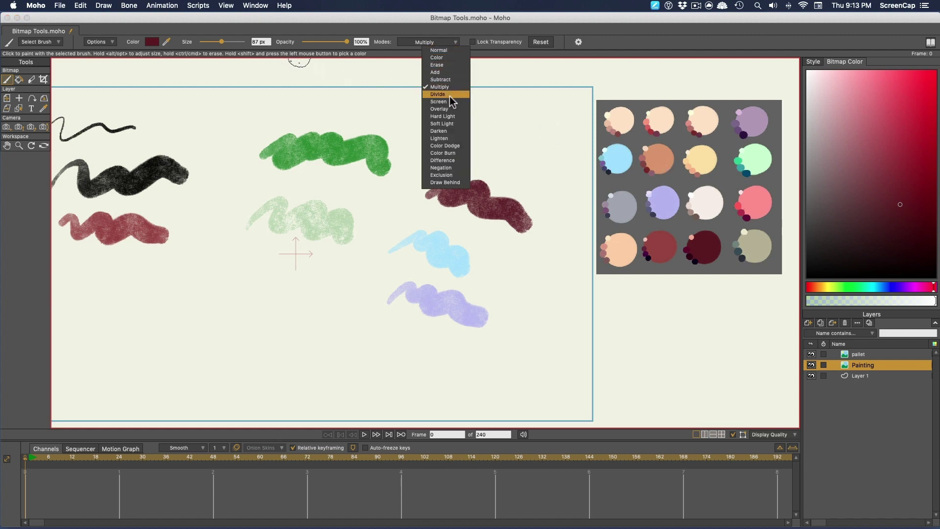
click(447, 101)
mouse_move(377, 142)
mouse_down()
mouse_move(402, 154)
mouse_move(383, 154)
mouse_move(391, 193)
mouse_up()
shift+click(659, 161)
Step: In Draw Behind mode, draw a dark purple circle outline, undoing a trial light-blue fill
click(425, 43)
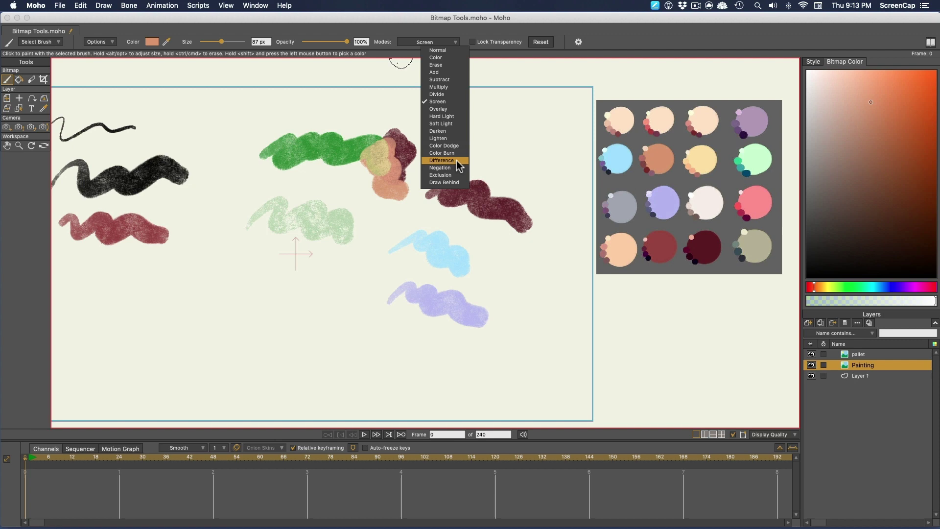
click(455, 183)
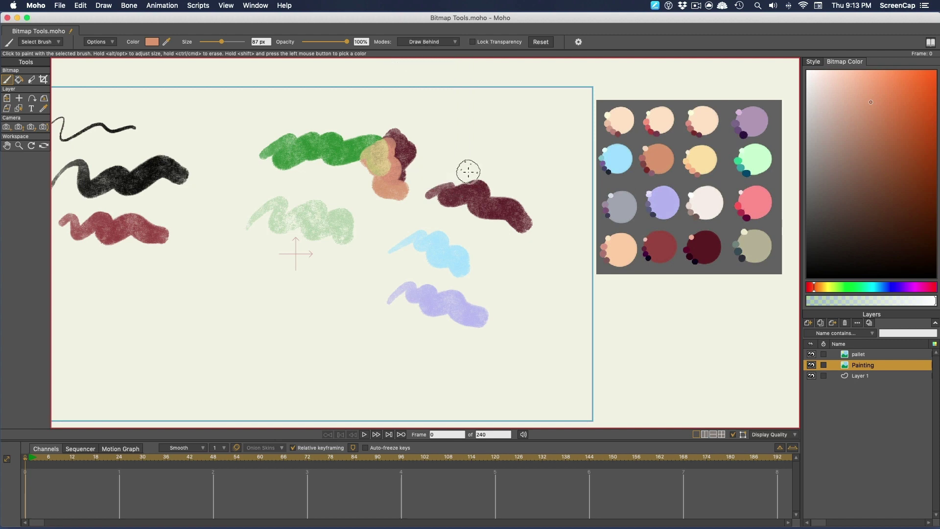
shift+click(651, 258)
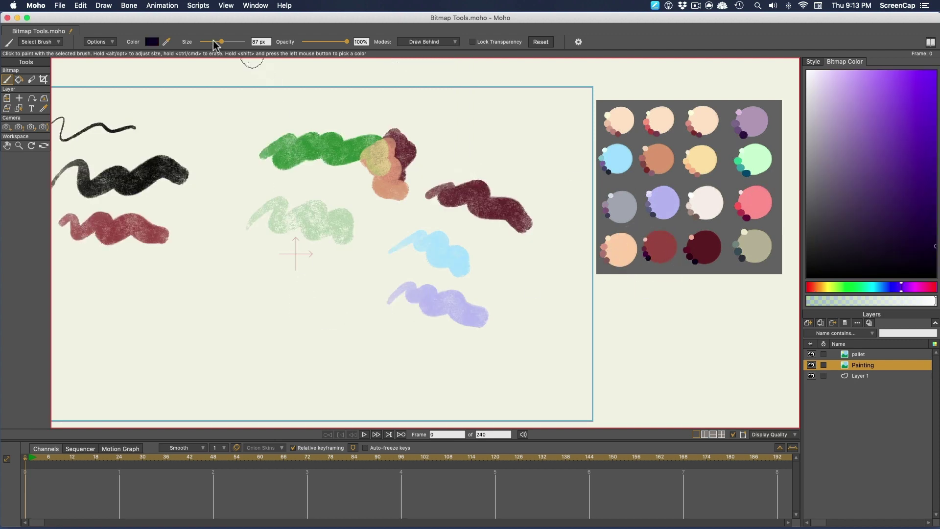
mouse_move(308, 375)
mouse_down()
mouse_move(264, 313)
mouse_move(259, 343)
mouse_move(279, 367)
mouse_move(254, 341)
mouse_up()
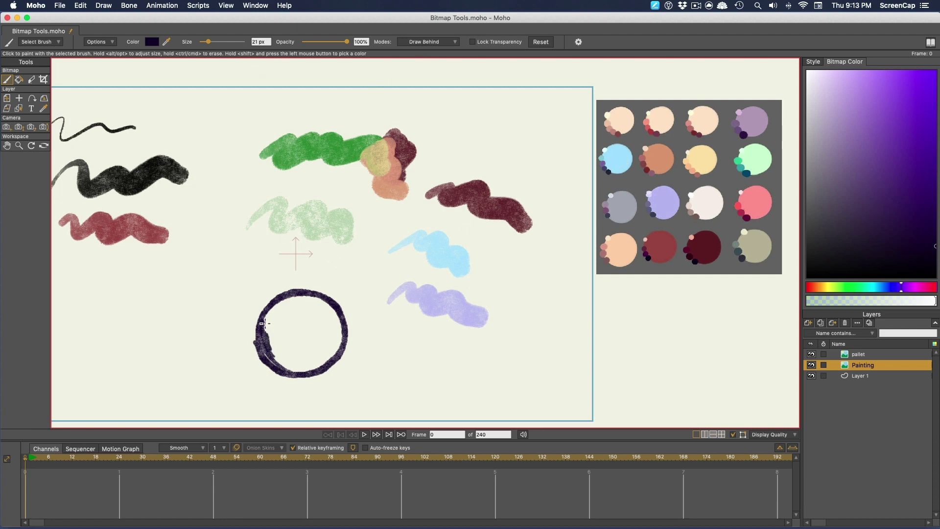
shift+click(617, 159)
drag(258, 175, 269, 242)
mouse_move(277, 350)
mouse_down()
mouse_move(275, 326)
mouse_move(325, 316)
mouse_move(329, 338)
mouse_move(316, 354)
mouse_move(295, 355)
mouse_move(287, 330)
mouse_up()
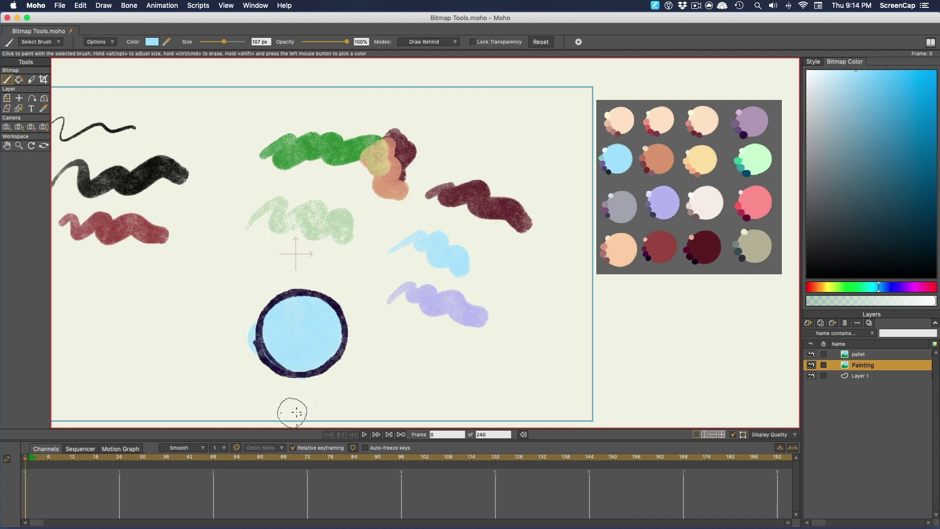
key(super+z)
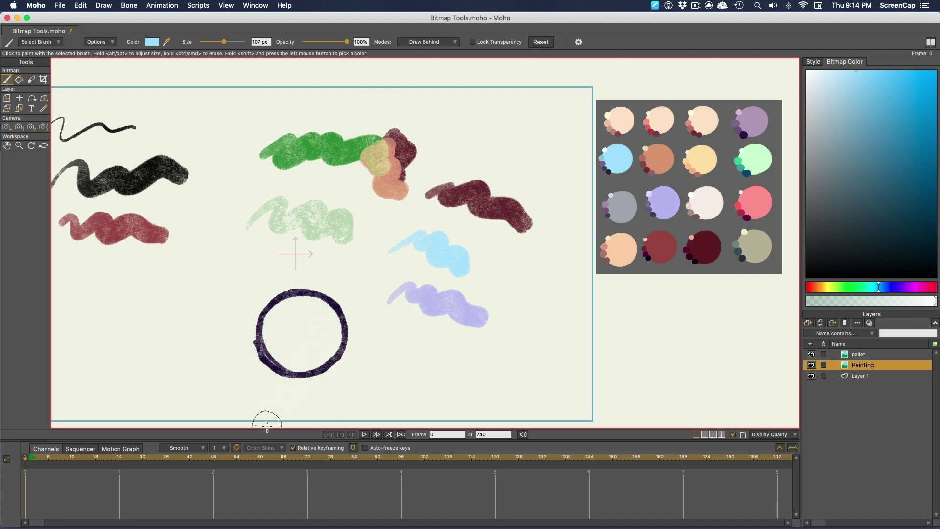
click(20, 81)
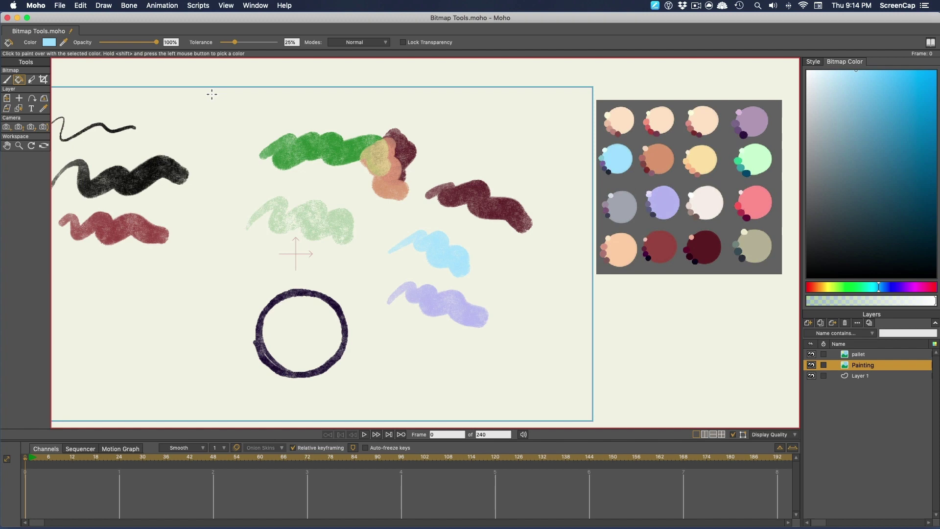
click(294, 333)
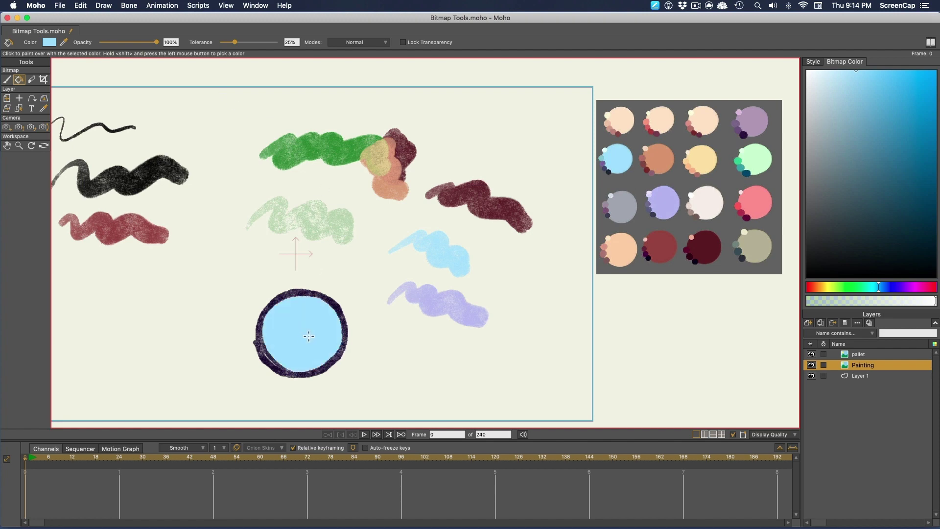
scroll(309, 336, up, 2)
scroll(250, 391, up, 4)
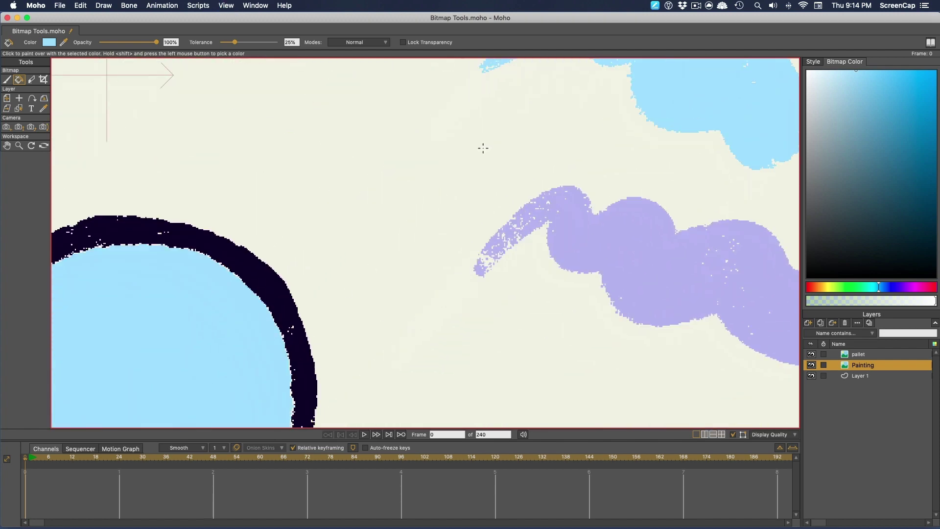
scroll(422, 202, down, 2)
scroll(465, 243, down, 2)
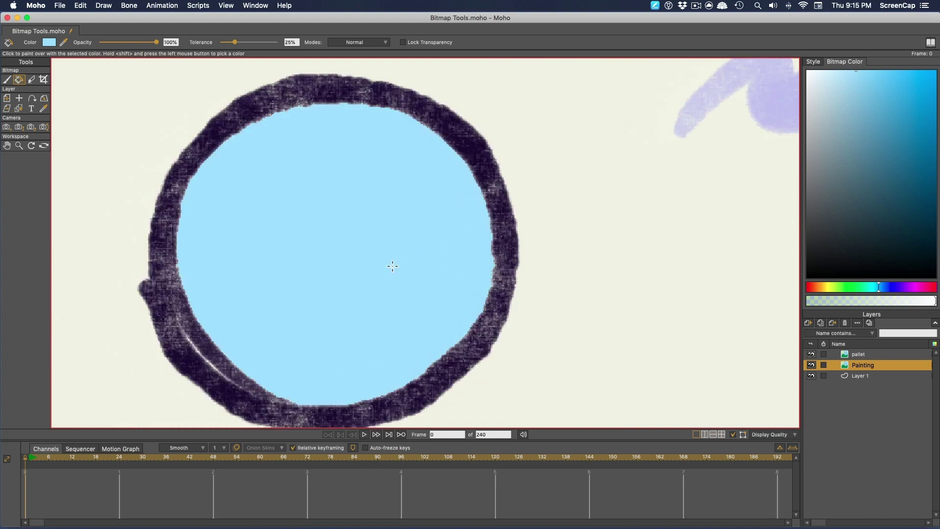
scroll(346, 284, down, 3)
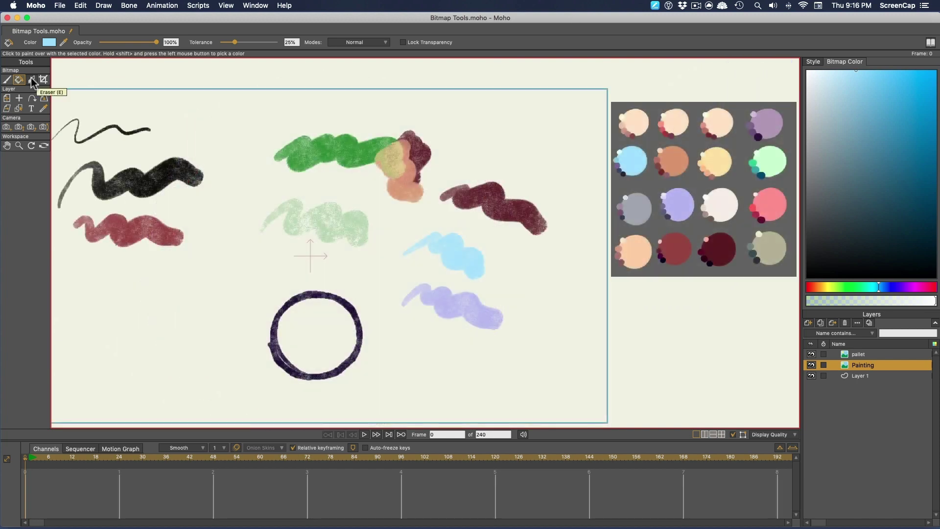
Step: With Normal blending and pale green, recolour the circle outline and fade the sage squiggle
click(7, 80)
click(452, 43)
click(452, 51)
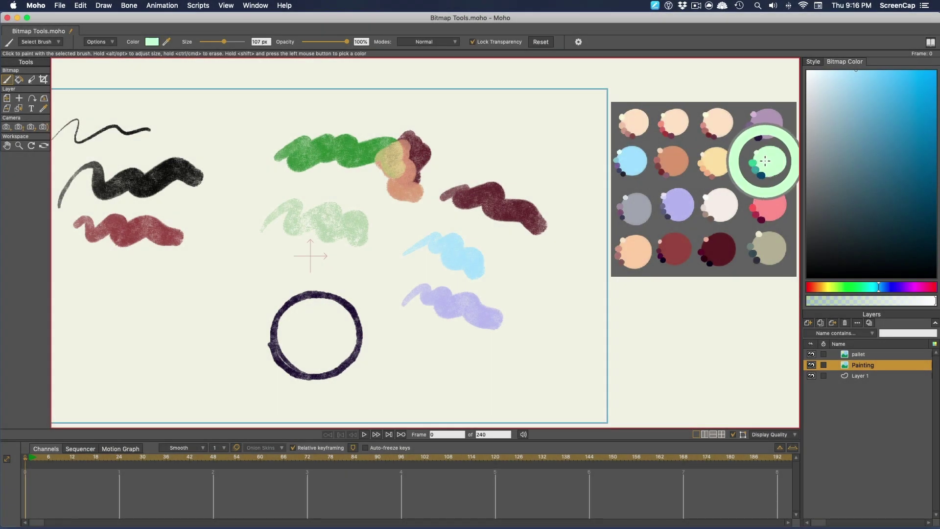
shift+click(765, 160)
mouse_move(351, 357)
mouse_down()
mouse_move(359, 338)
mouse_move(306, 303)
mouse_move(328, 379)
mouse_move(285, 332)
mouse_move(289, 313)
mouse_move(353, 372)
mouse_move(354, 312)
mouse_move(276, 353)
mouse_move(314, 298)
mouse_up()
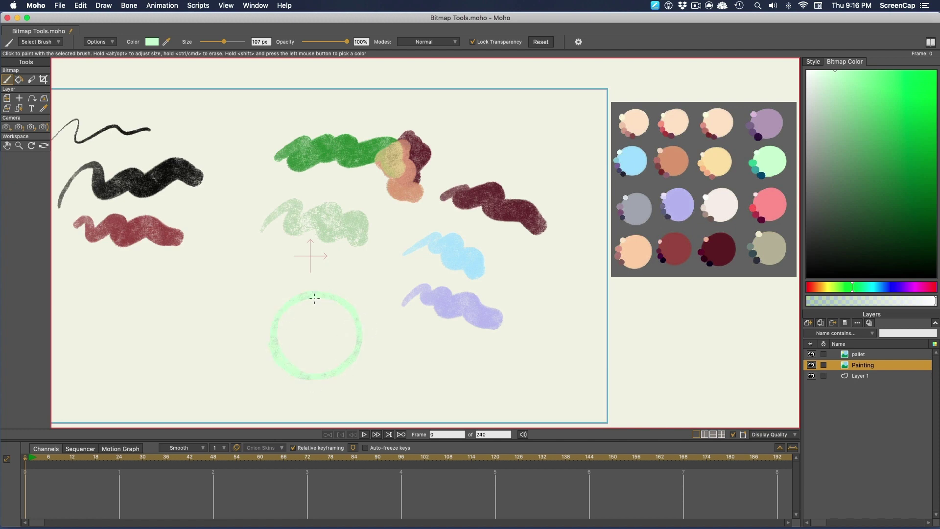
mouse_move(269, 219)
mouse_down()
mouse_move(365, 237)
mouse_move(350, 246)
mouse_up()
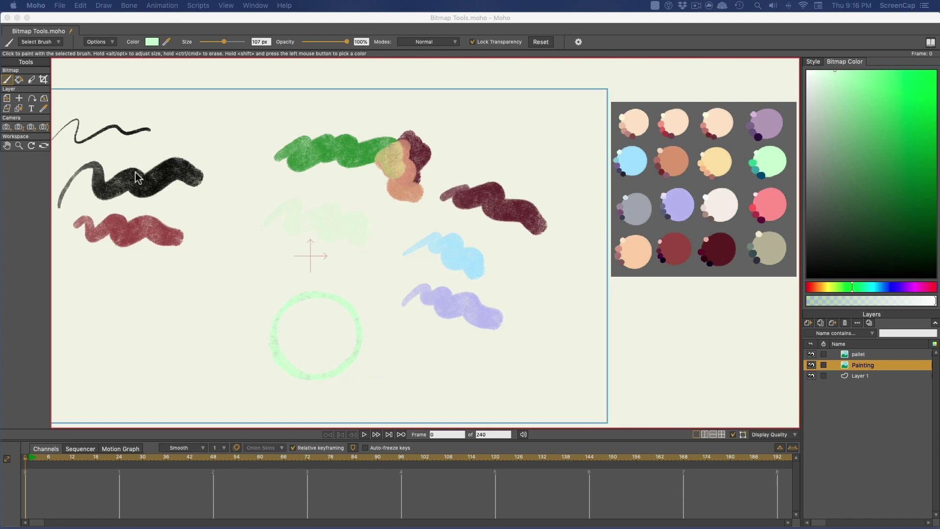
Step: Erase the squiggle ends, Clear All strokes from the layer, and turn off Lock Transparency
click(31, 80)
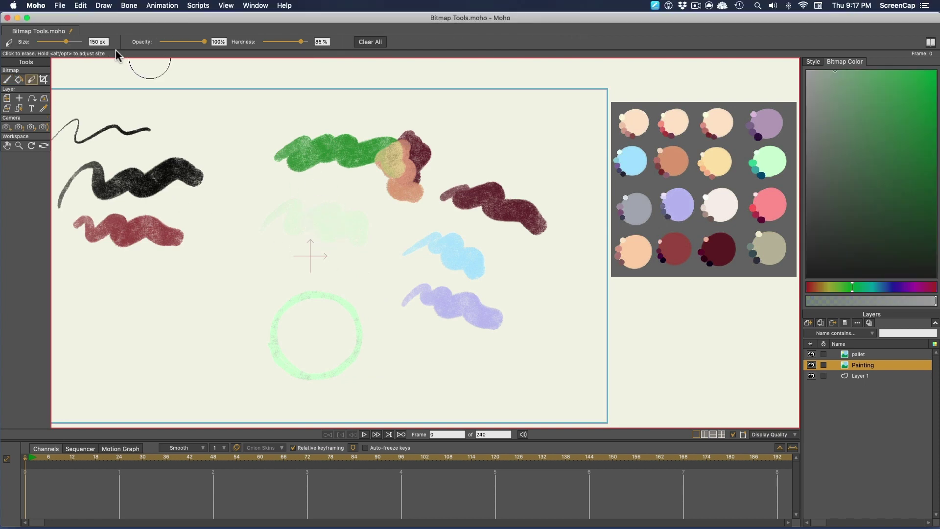
mouse_move(176, 171)
mouse_down()
mouse_move(152, 168)
mouse_move(159, 232)
mouse_move(87, 186)
mouse_move(111, 204)
mouse_move(116, 183)
mouse_up()
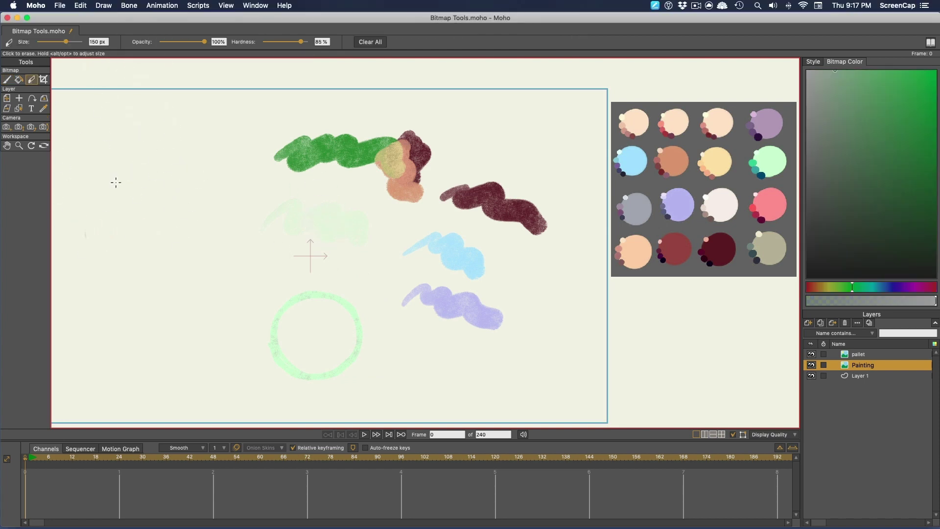
click(375, 43)
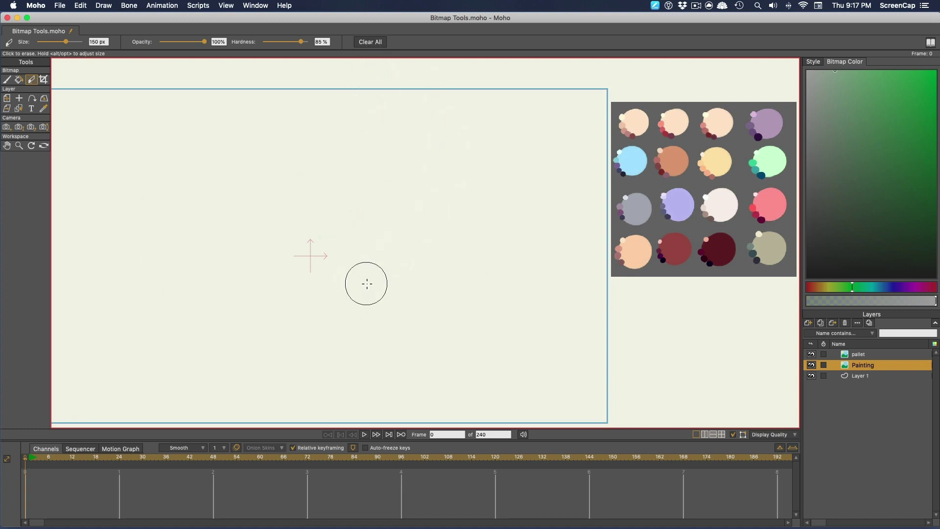
drag(375, 282, 464, 265)
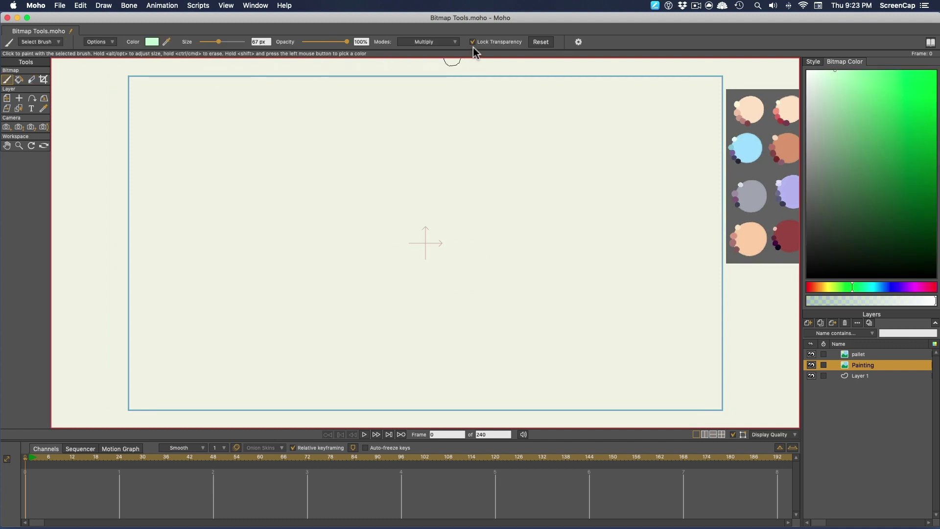
click(474, 42)
Step: Compare wide and near-minimum brush spacing, settling on 4%, by painting sample strokes
click(107, 42)
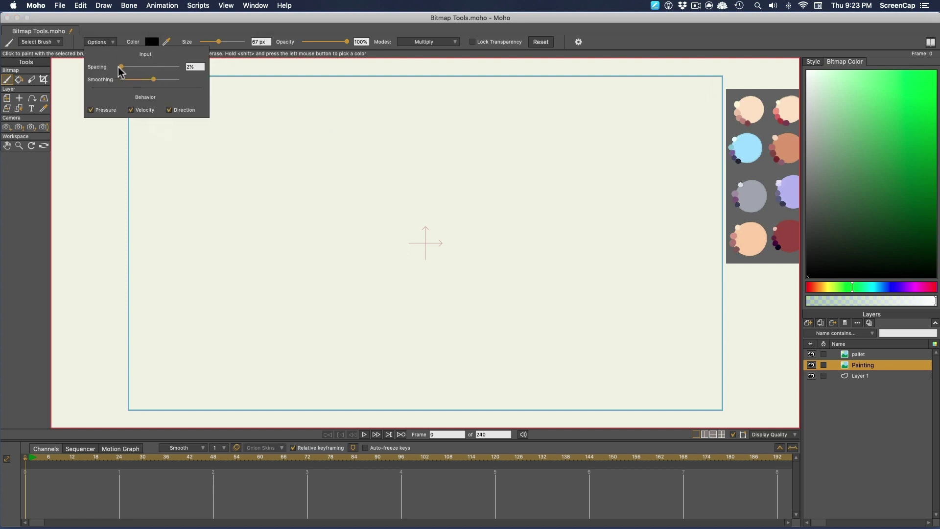
drag(119, 67, 134, 67)
click(186, 142)
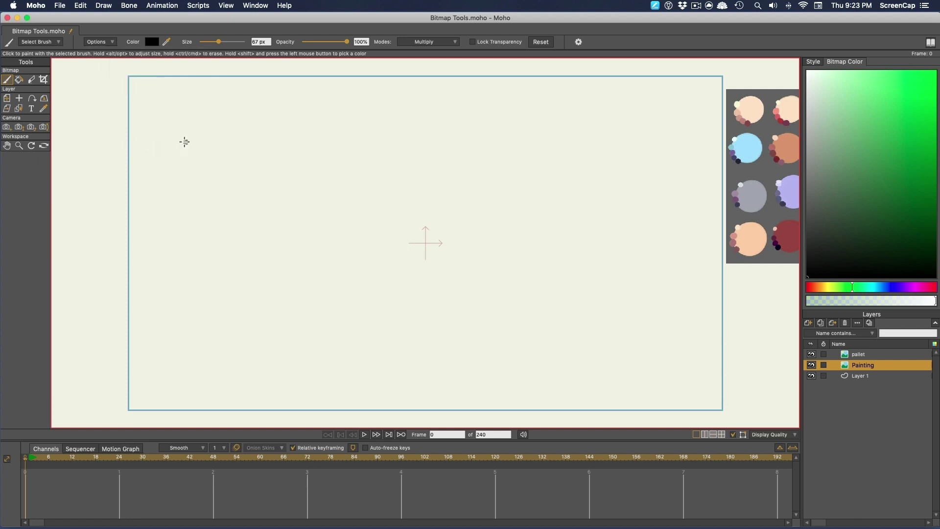
drag(170, 140, 445, 139)
click(100, 42)
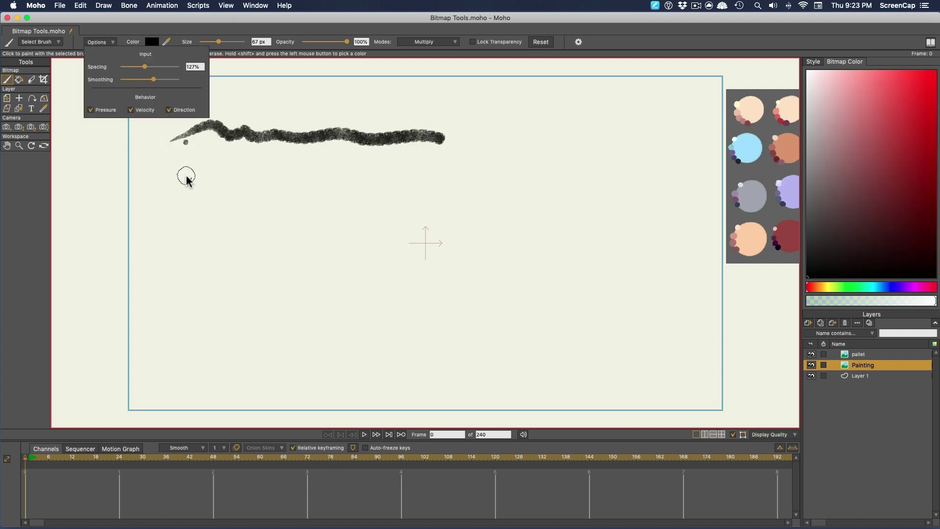
drag(188, 181, 413, 181)
click(100, 41)
drag(142, 68, 122, 68)
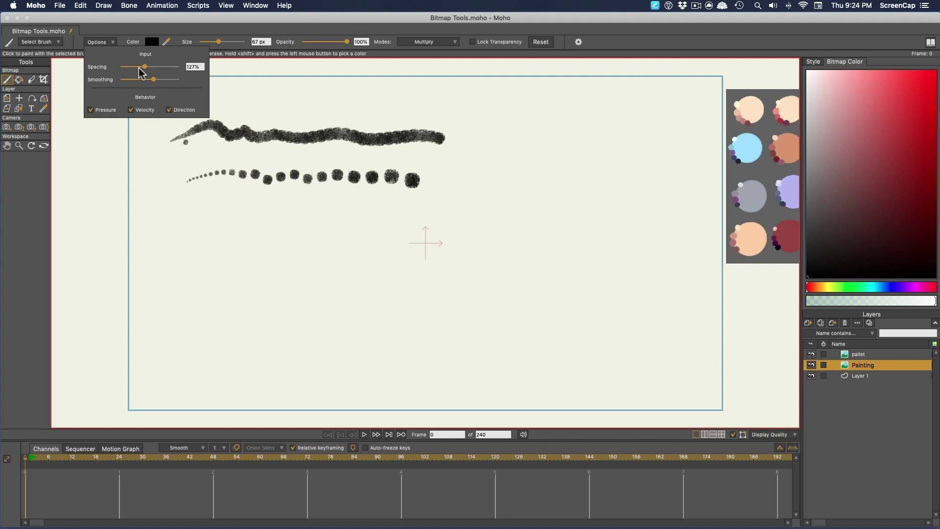
drag(202, 228, 465, 227)
drag(176, 277, 357, 265)
mouse_move(178, 306)
mouse_down()
mouse_move(343, 282)
mouse_move(394, 293)
mouse_up()
drag(187, 337, 381, 334)
Step: Lower the brush smoothing and paint a column of horizontal test strokes on the right
click(100, 42)
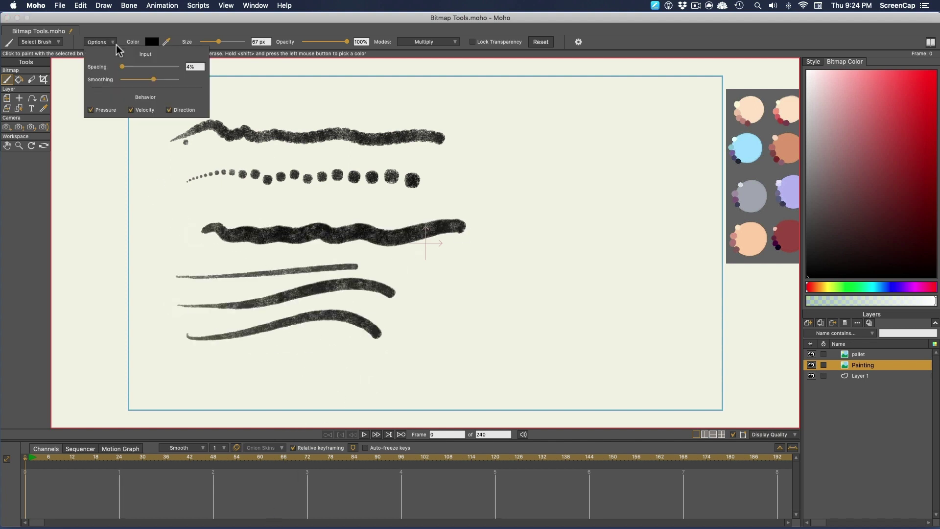
drag(146, 80, 134, 80)
drag(515, 117, 664, 121)
drag(514, 138, 683, 149)
drag(514, 176, 678, 183)
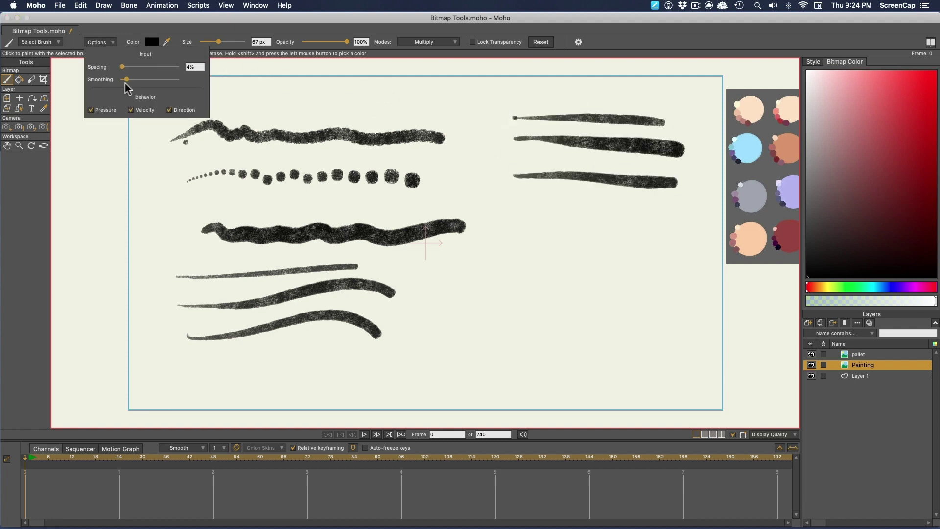
drag(512, 215, 671, 218)
drag(512, 240, 641, 240)
drag(515, 259, 663, 258)
drag(514, 284, 673, 285)
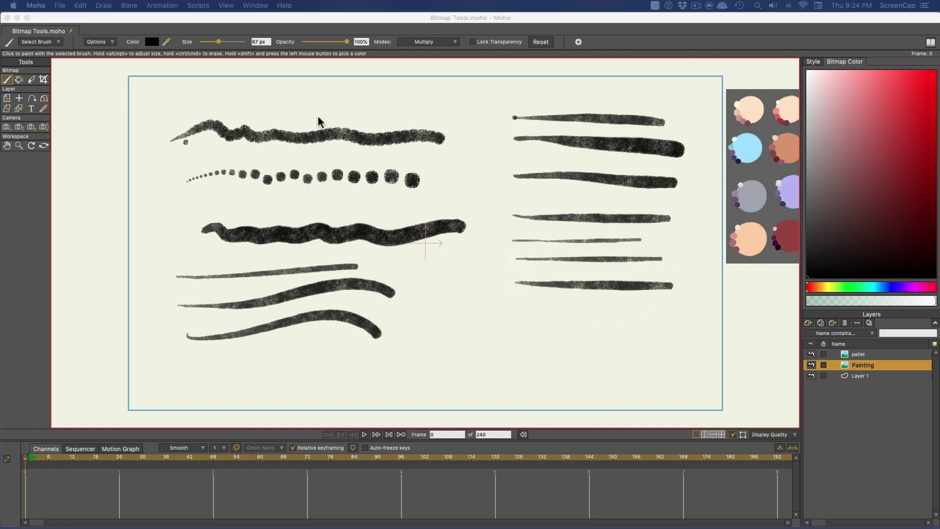
click(108, 41)
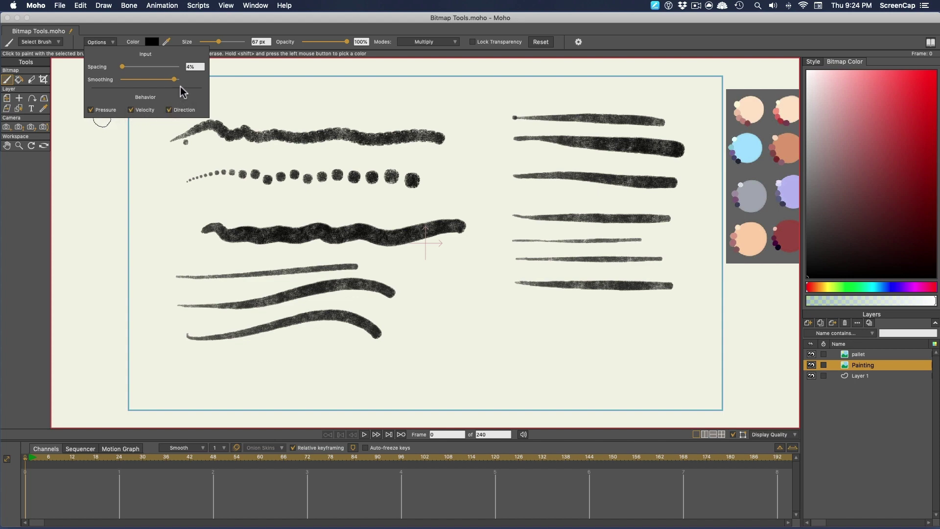
drag(174, 80, 138, 80)
click(246, 35)
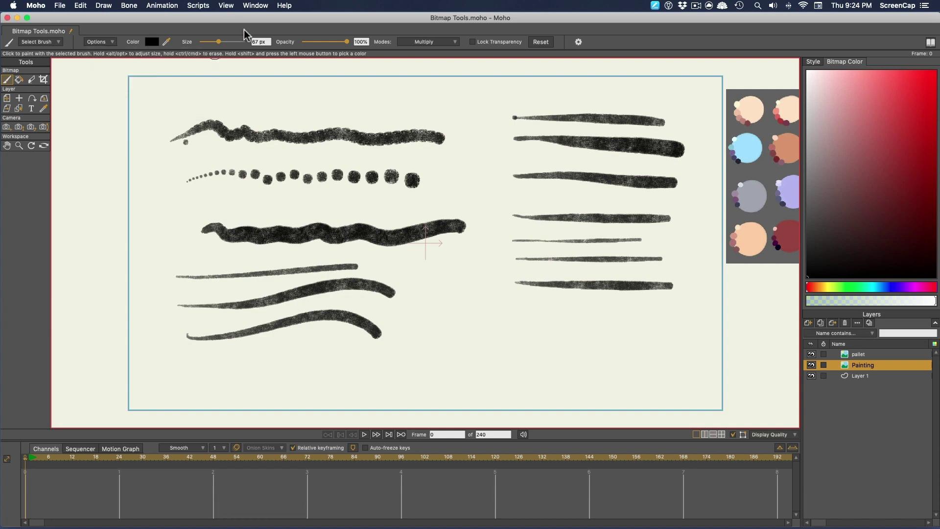
Step: Clear the test strokes and paint a wavy stroke with the Archetype pencil brush
key(e)
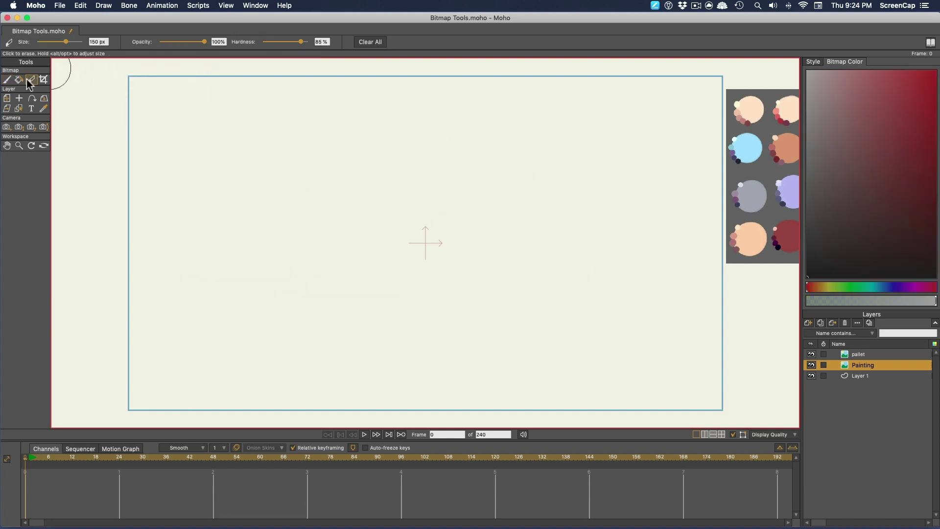
key(b)
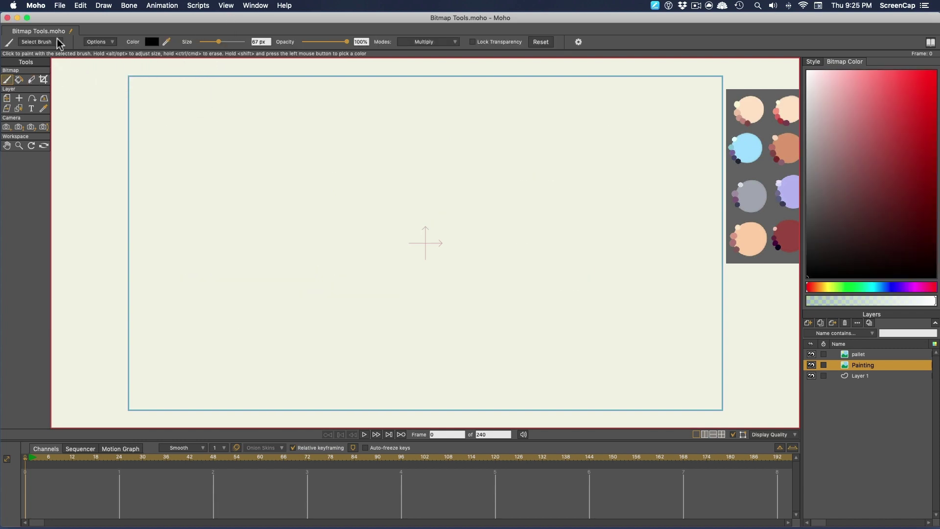
click(57, 42)
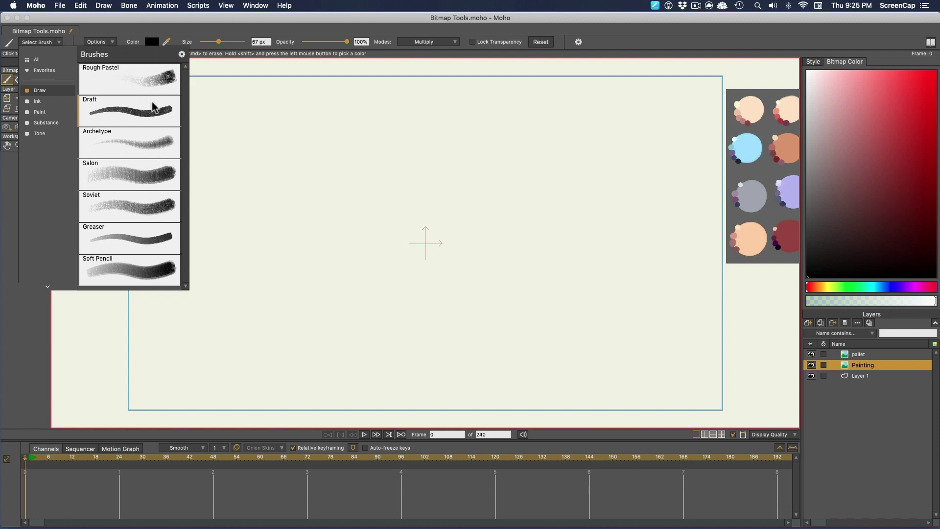
click(148, 135)
mouse_move(236, 110)
mouse_down()
mouse_move(309, 124)
mouse_move(407, 121)
mouse_up()
Step: Paint a thick test stroke with a brush from the Ink category
click(57, 42)
click(52, 101)
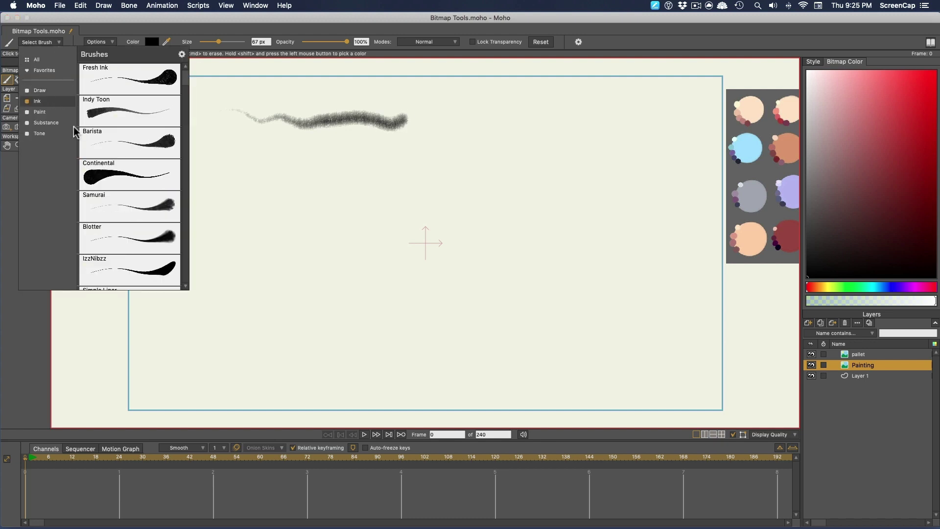
click(155, 144)
drag(216, 153, 425, 178)
Step: Paint two test strokes with the Forgery brush from the Paint category
click(58, 42)
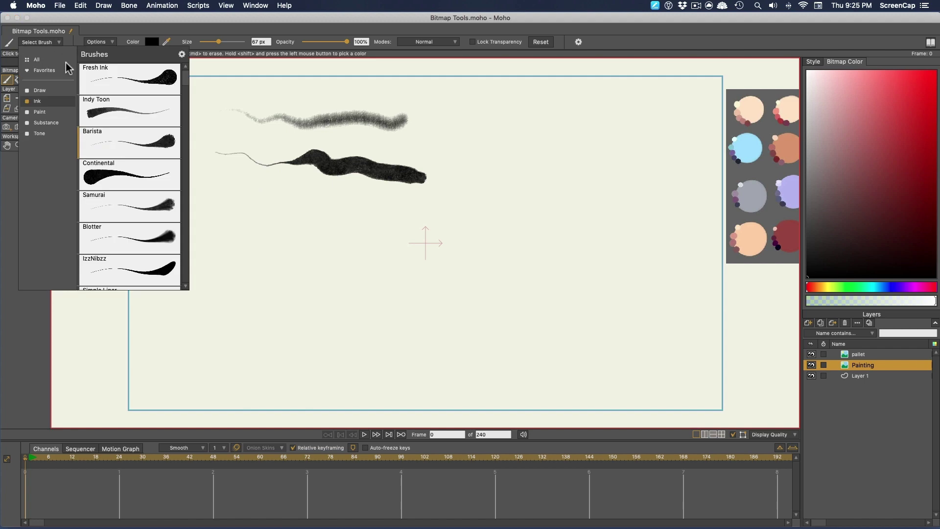
click(54, 113)
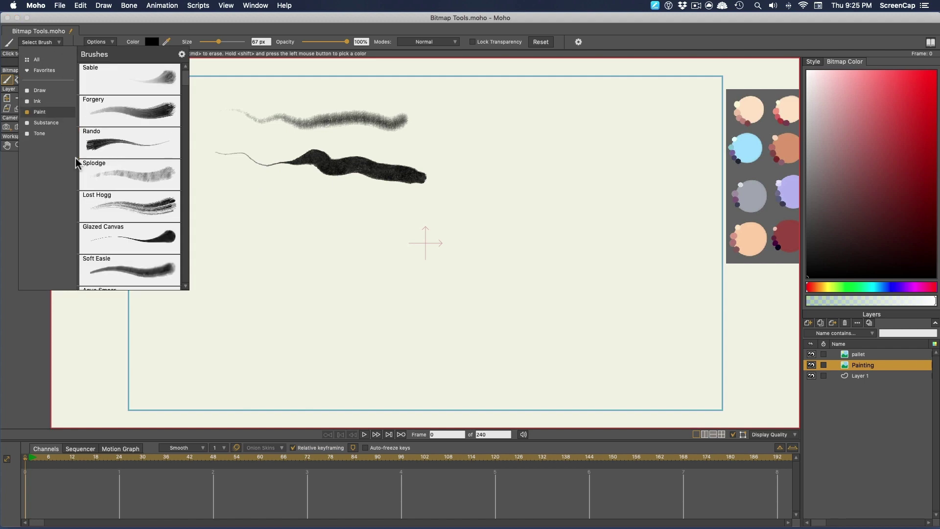
click(152, 119)
mouse_move(218, 211)
mouse_down()
mouse_move(311, 201)
mouse_move(417, 226)
mouse_up()
drag(222, 236, 441, 260)
click(49, 42)
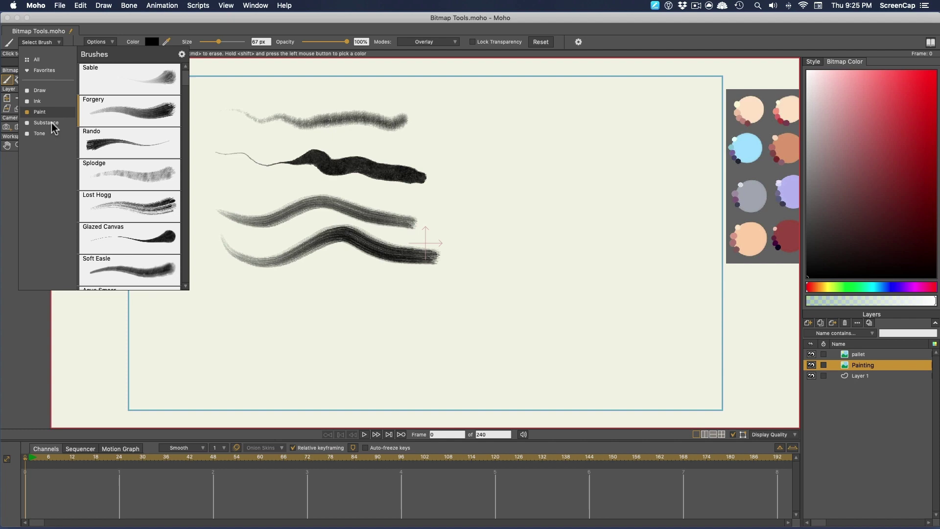
Step: In Brush Manager, review Forgery's Velocity, Direction and General settings, then duplicate it as Forgery_copy
click(182, 55)
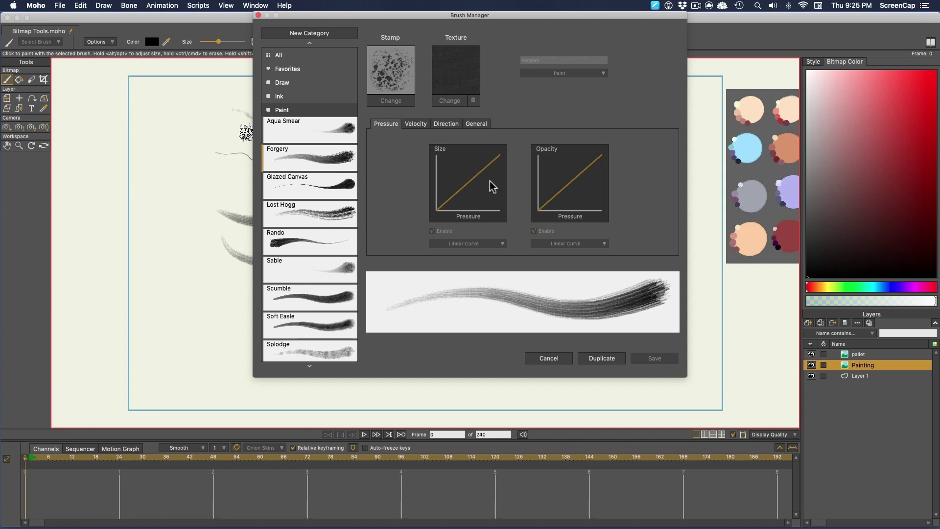
click(417, 126)
click(447, 123)
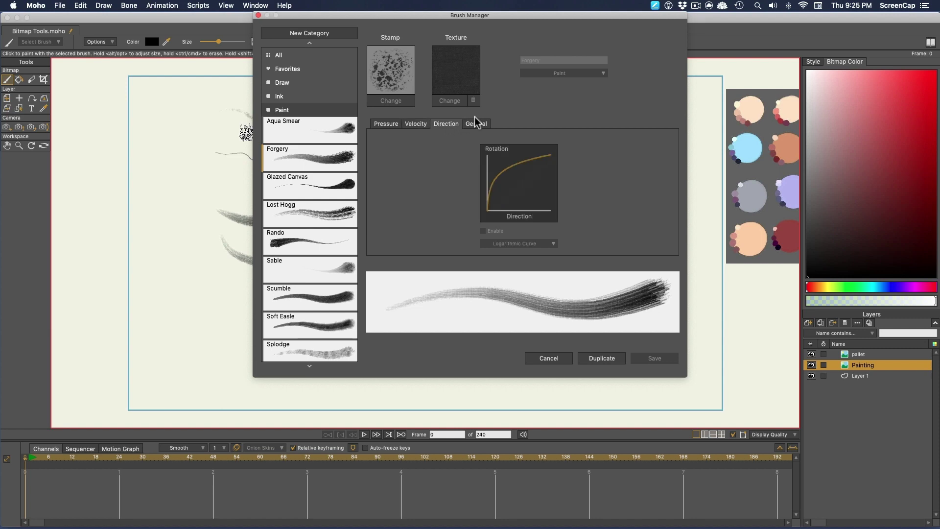
click(479, 123)
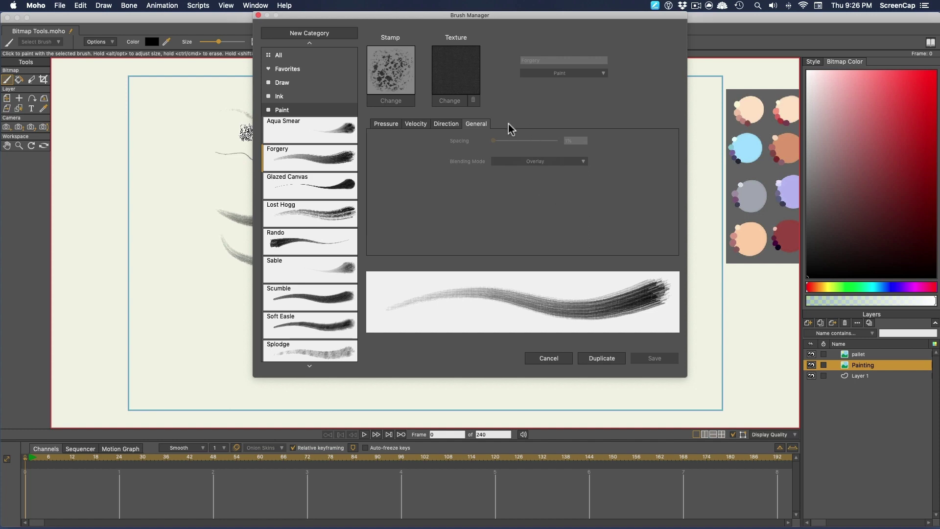
click(601, 356)
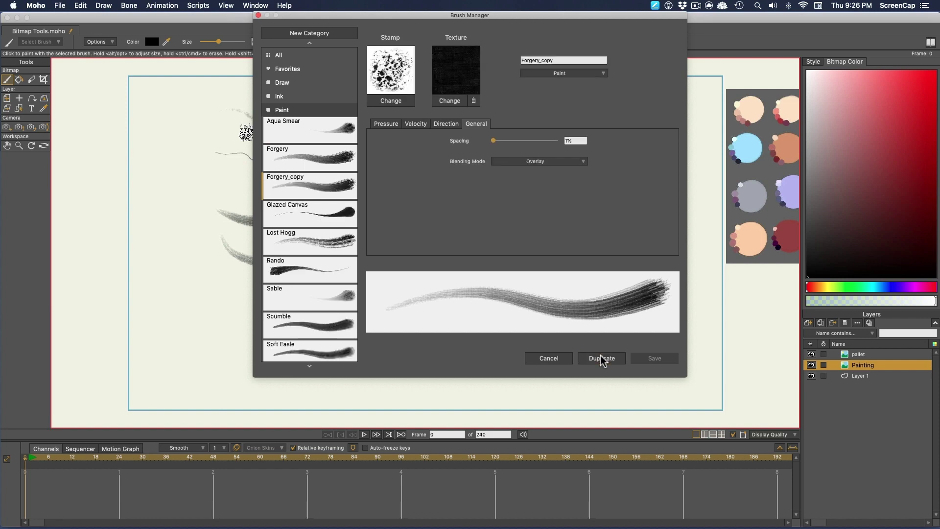
Step: Rename the copied brush to 'Custom Splatter', keeping it in the Paint category
double_click(534, 60)
text(Custom Splatter)
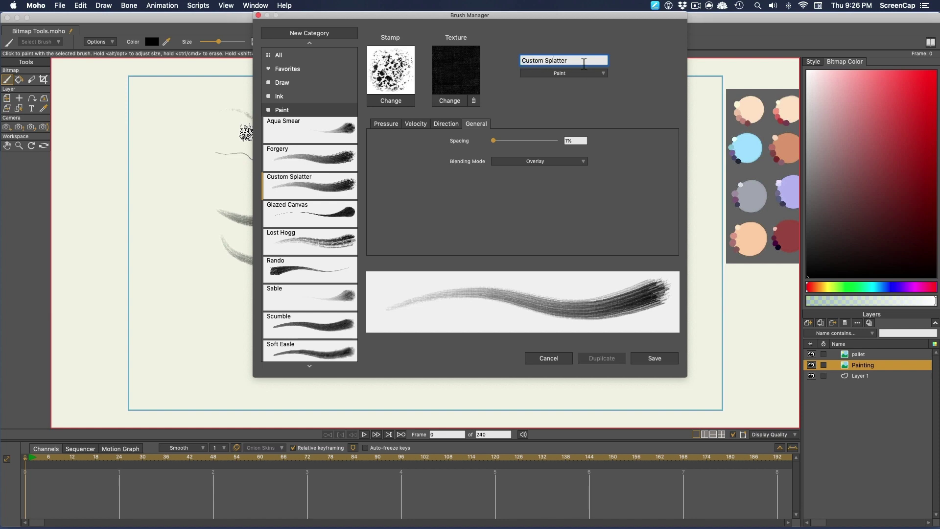
click(585, 72)
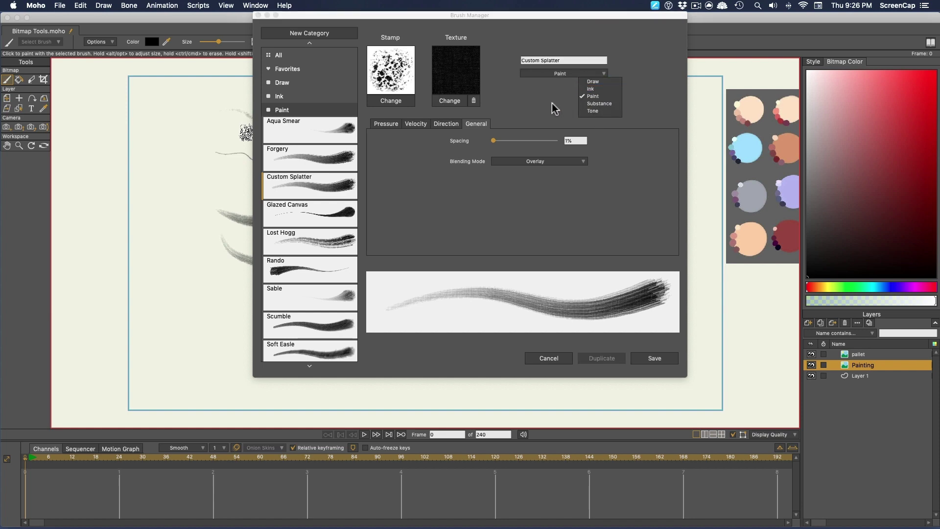
click(537, 107)
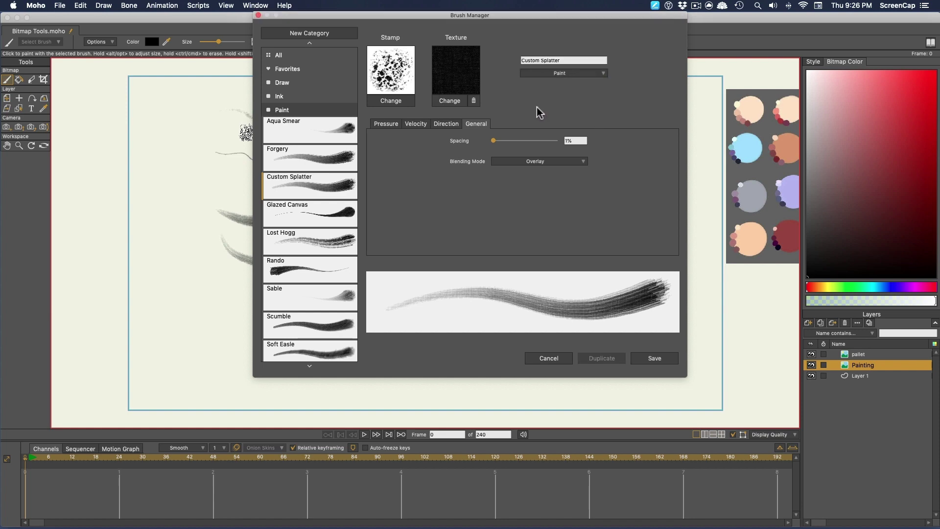
Step: Save the brush, create a new personal brush category, and move Custom Splatter into it
click(307, 32)
click(513, 86)
text(David's Custom Brushes)
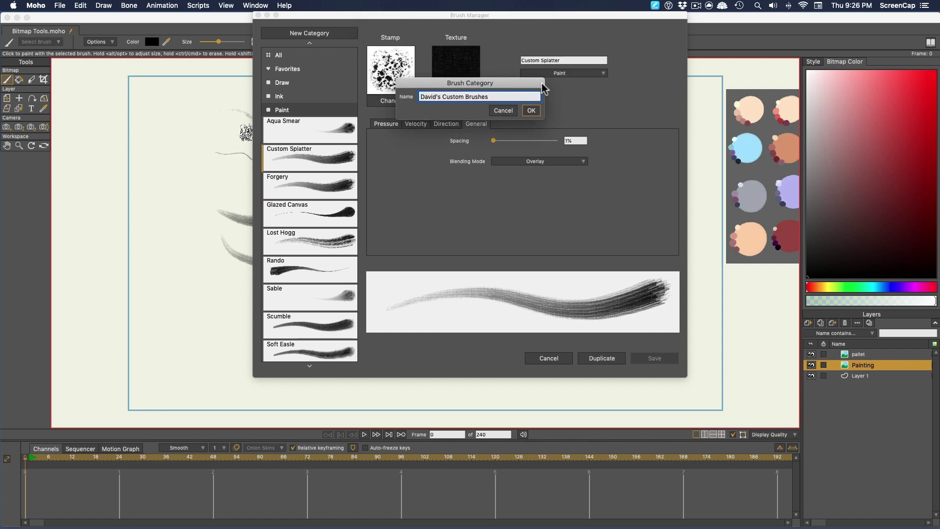
key(Return)
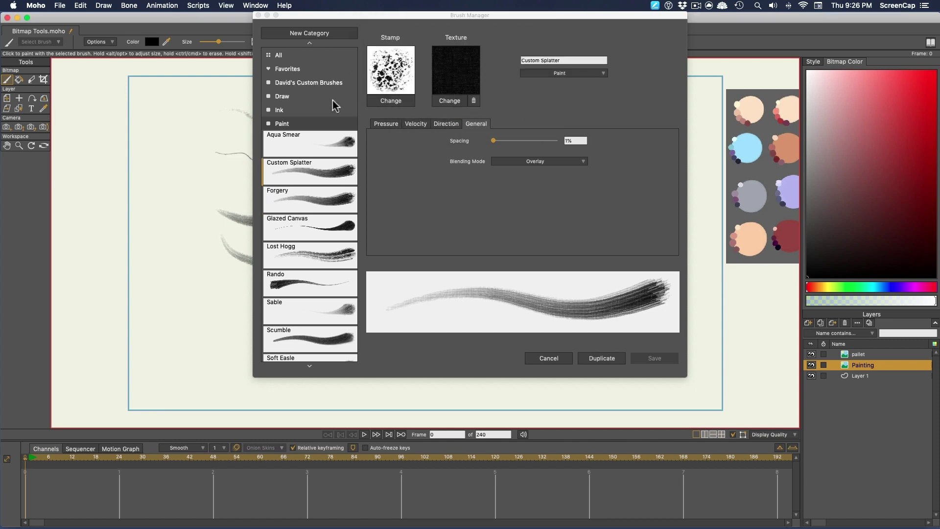
click(578, 72)
click(628, 81)
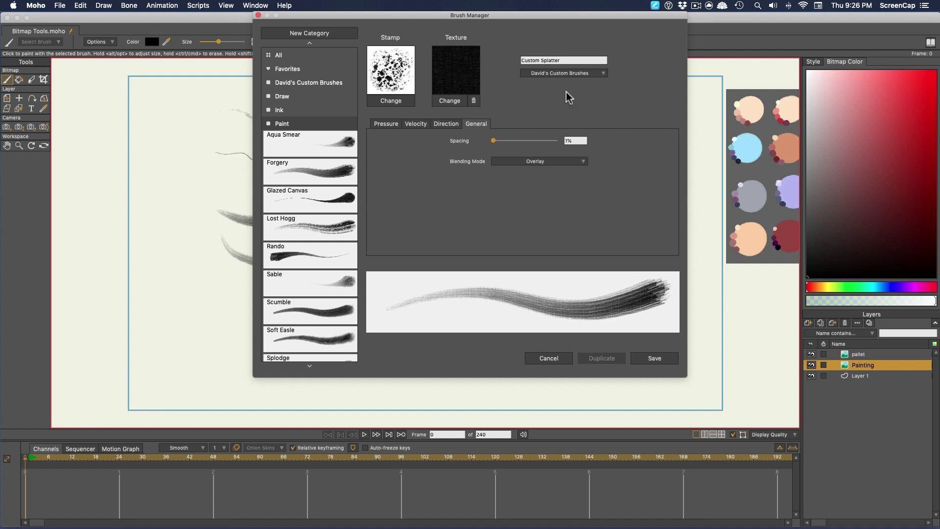
click(313, 86)
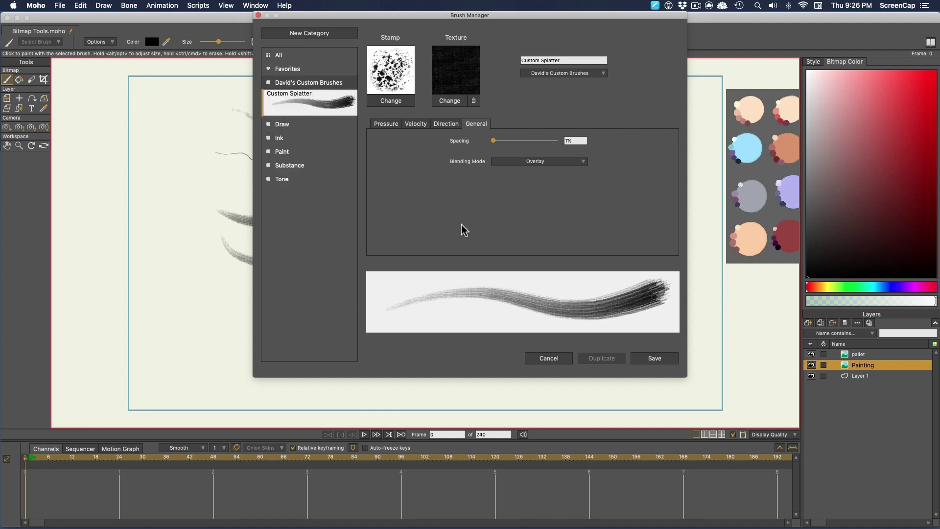
Step: Set the stamp to splatter-tip.png from MOHO Projects and delete the brush's texture
click(382, 123)
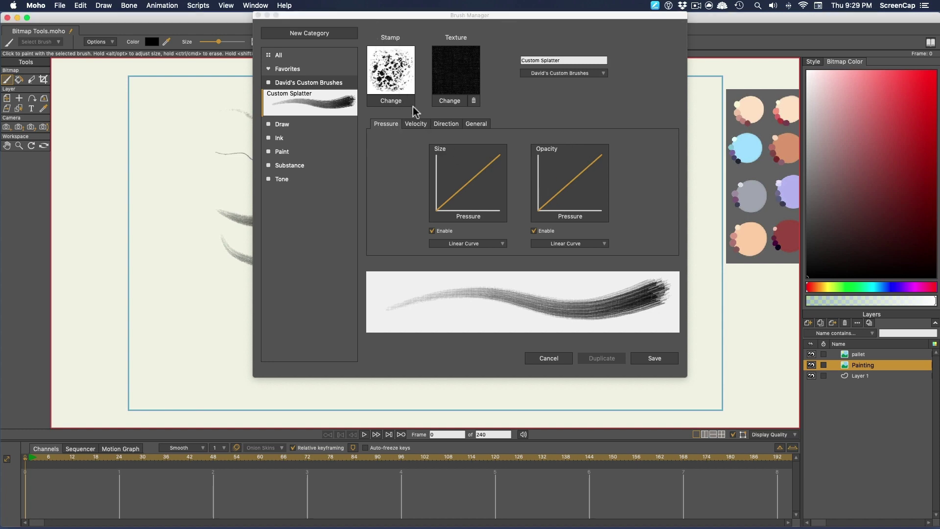
click(398, 101)
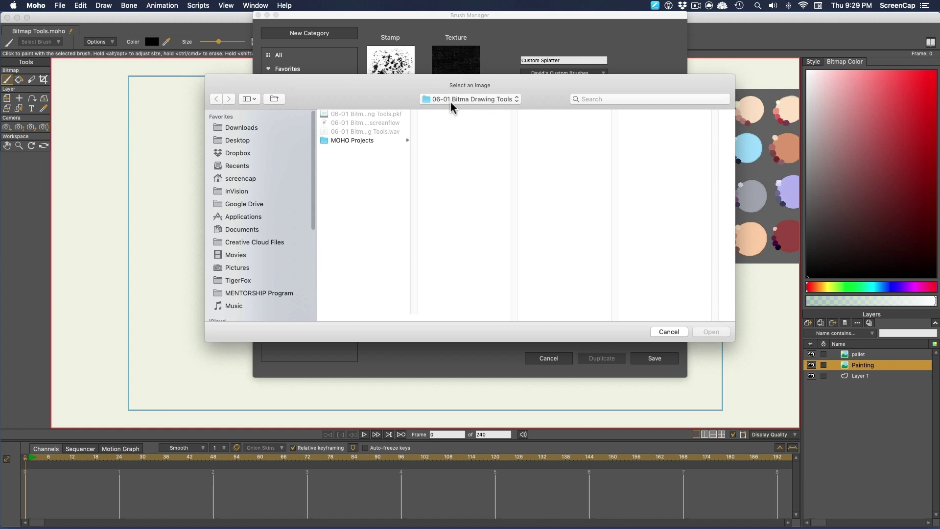
click(368, 140)
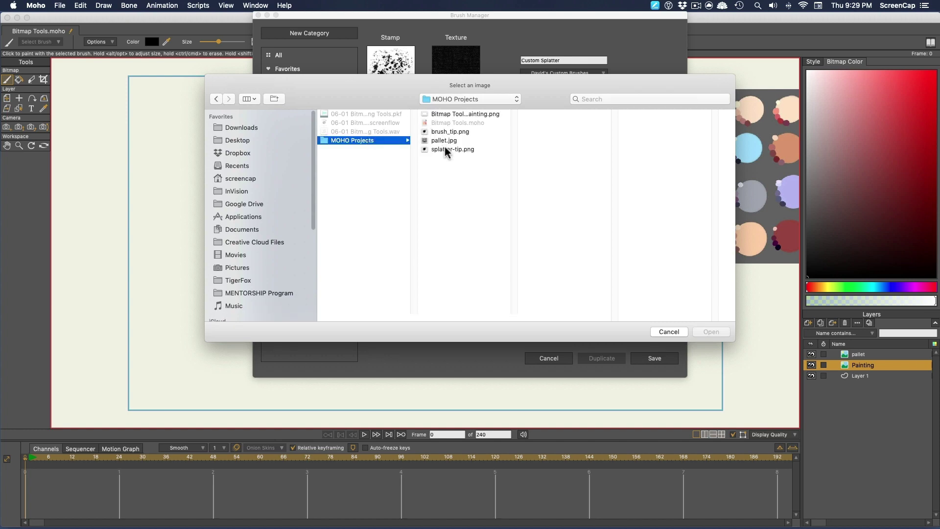
click(445, 148)
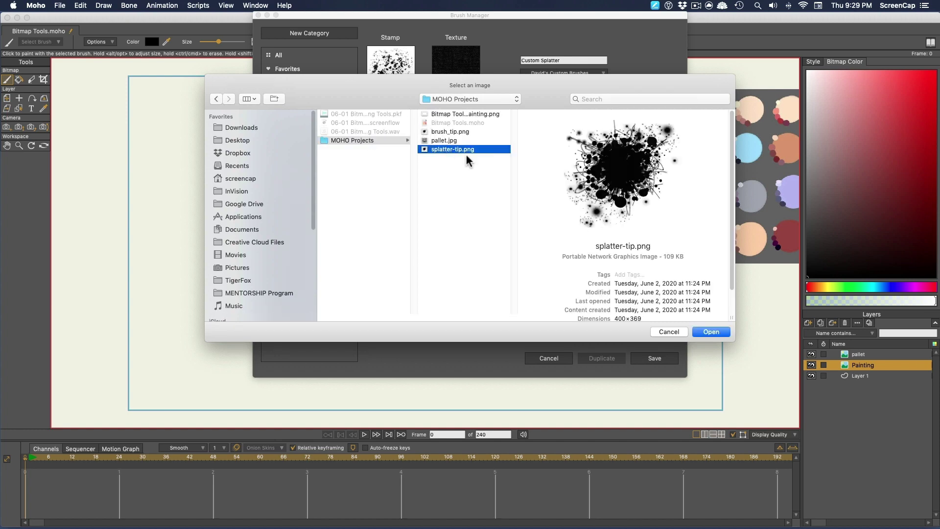
click(711, 332)
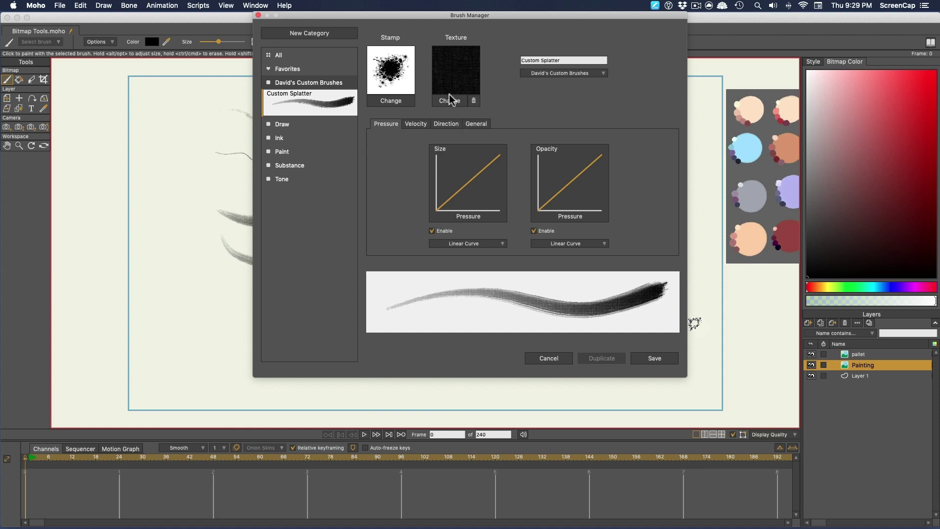
click(475, 100)
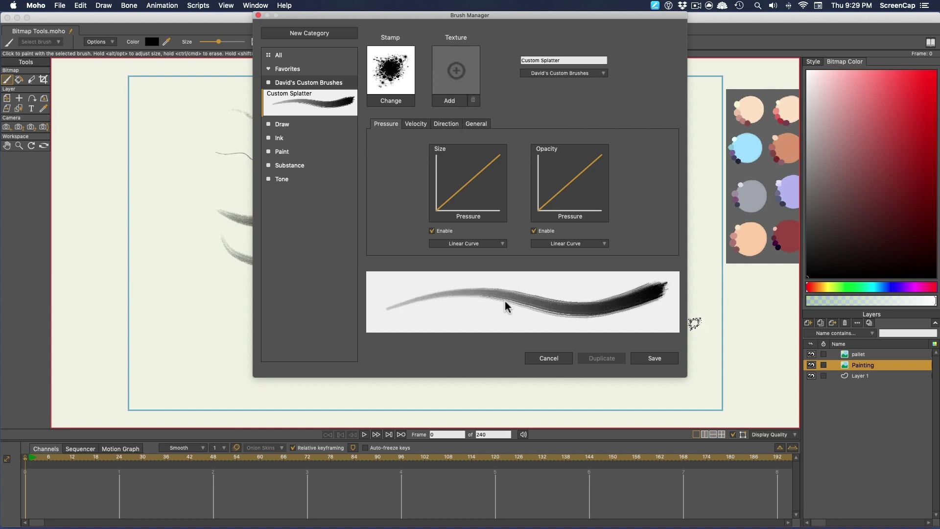
Step: Try Exponential and Logarithmic size pressure curves, then set Size back to Linear
click(464, 242)
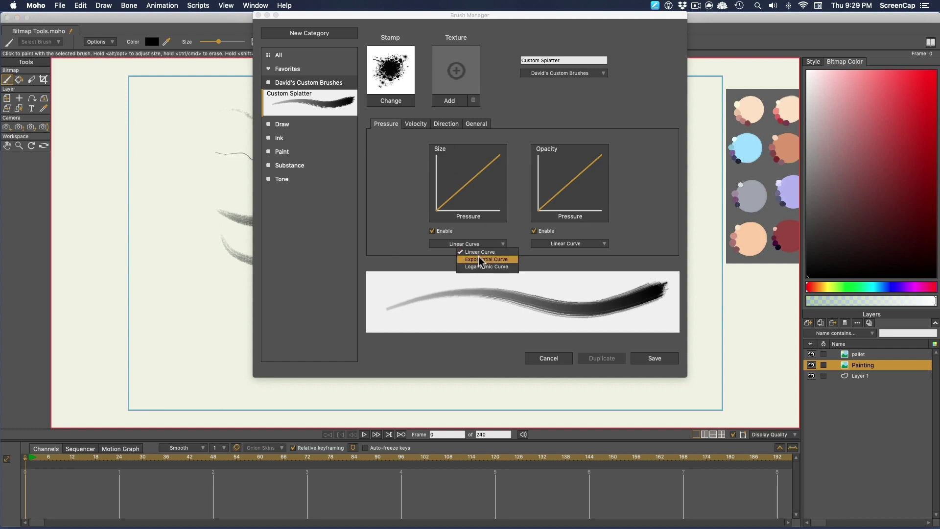
click(479, 259)
click(479, 242)
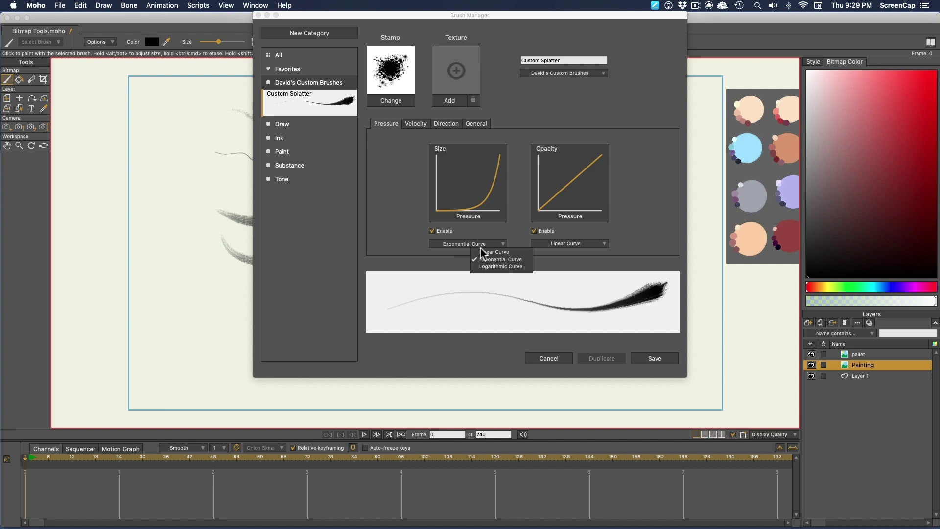
click(482, 264)
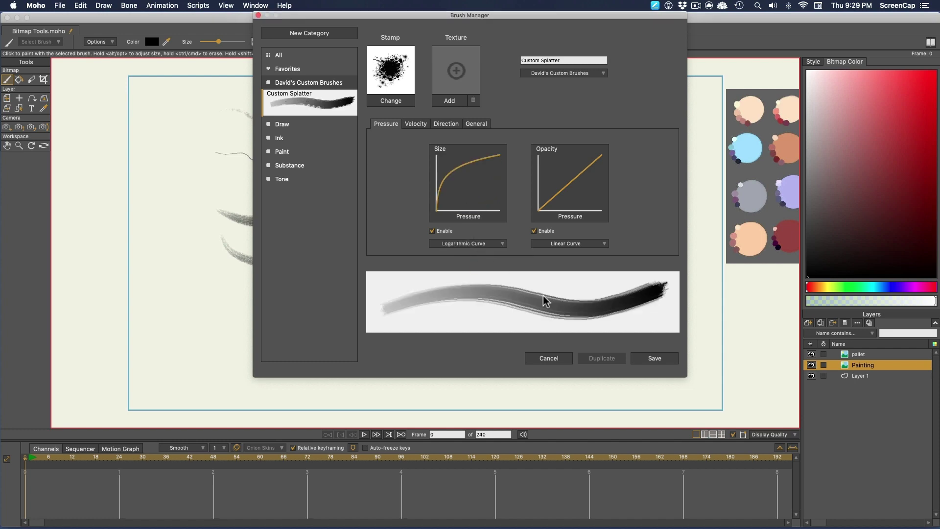
click(498, 243)
click(500, 251)
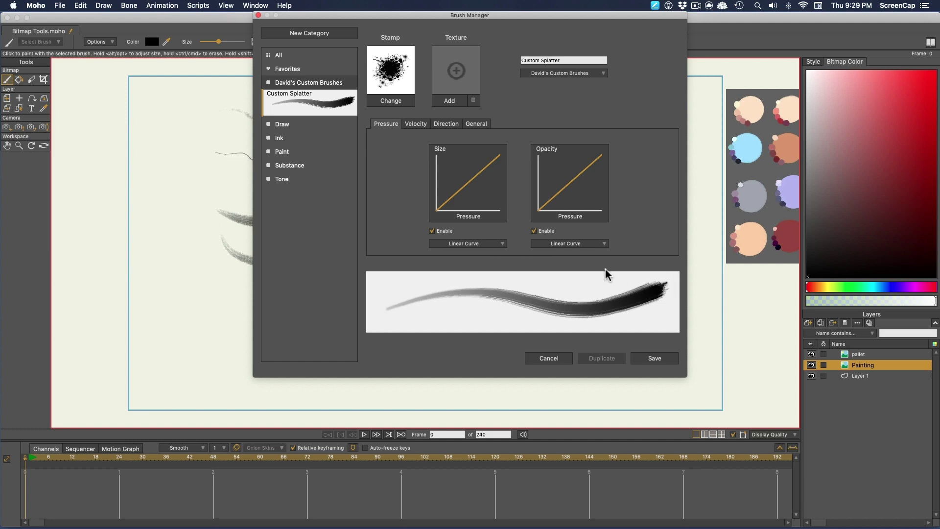
Step: Try Exponential and Logarithmic opacity curves, set Opacity to Linear, and save the brush
click(598, 246)
click(601, 259)
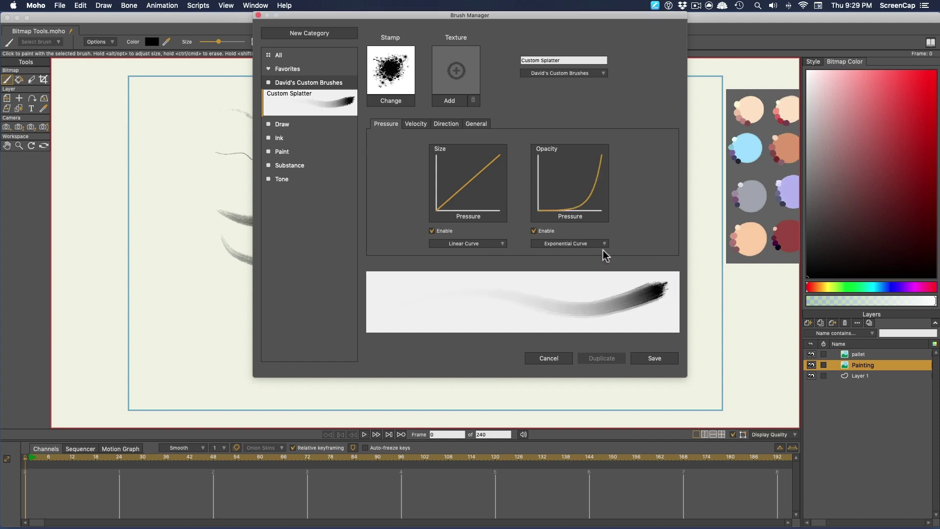
click(602, 244)
click(610, 266)
click(598, 244)
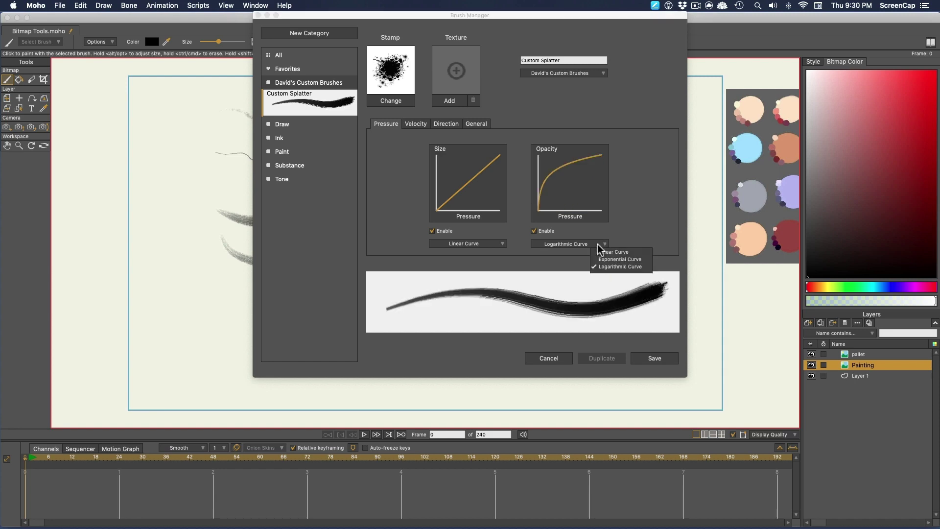
click(592, 251)
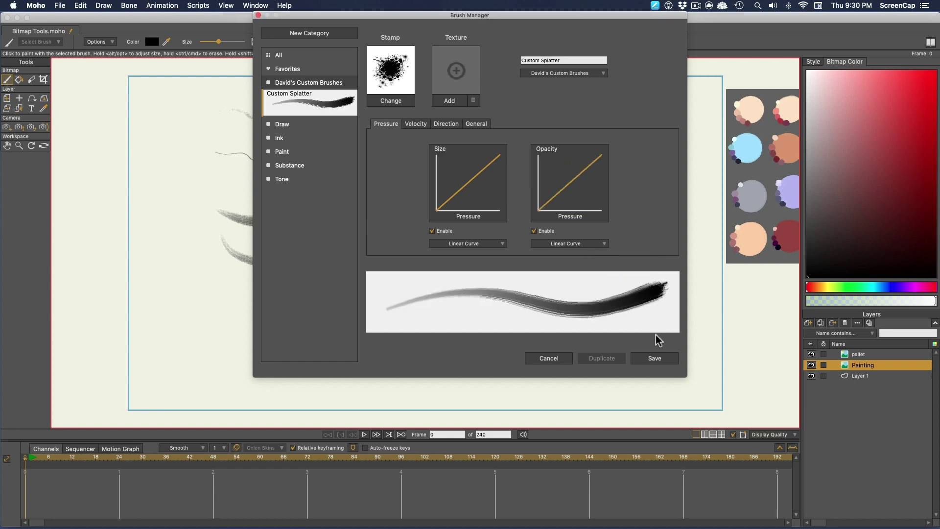
click(653, 358)
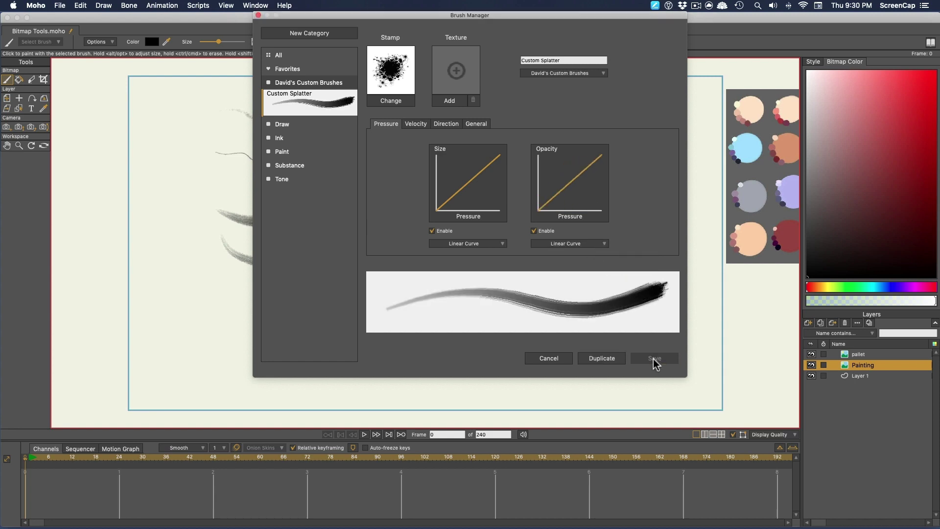
Step: Find Custom Splatter.mohobrush in the custom content folder's Moho Pro > Bitmap Brushes, then return to Moho
click(560, 360)
click(60, 6)
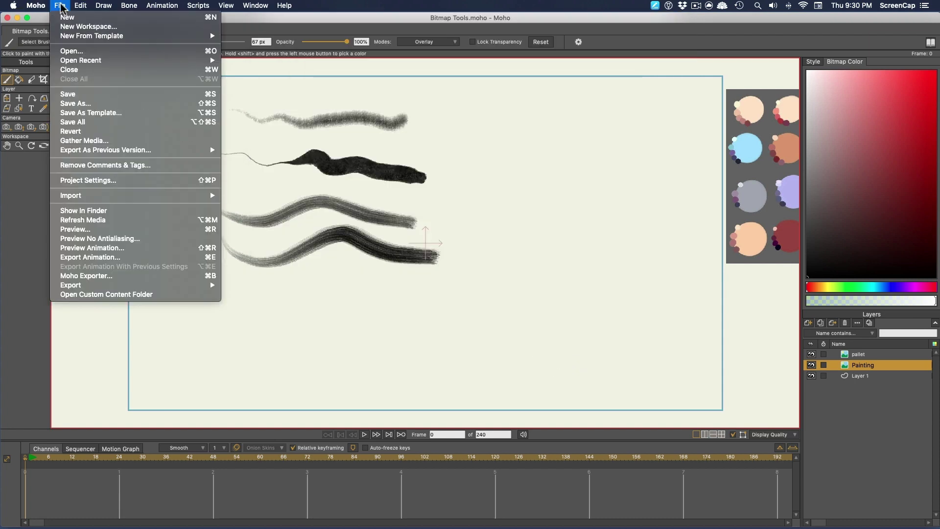
click(119, 294)
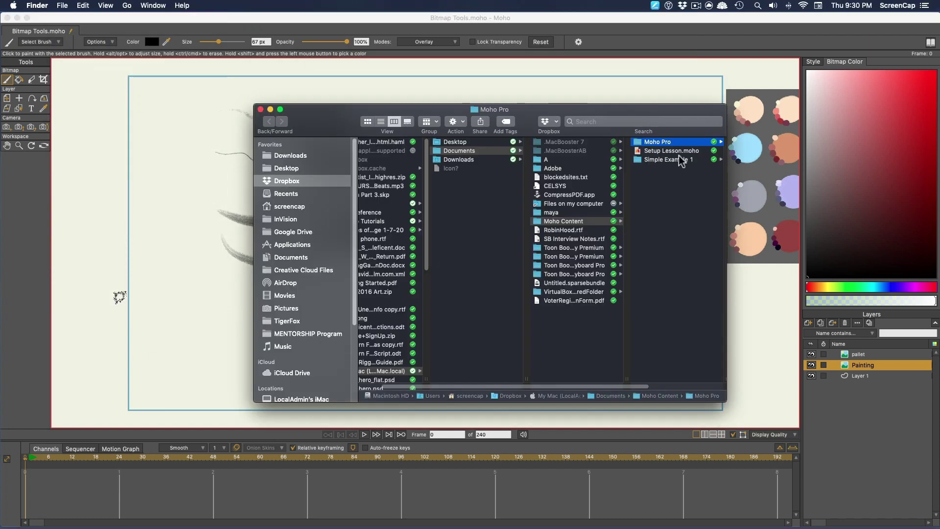
click(658, 142)
click(658, 143)
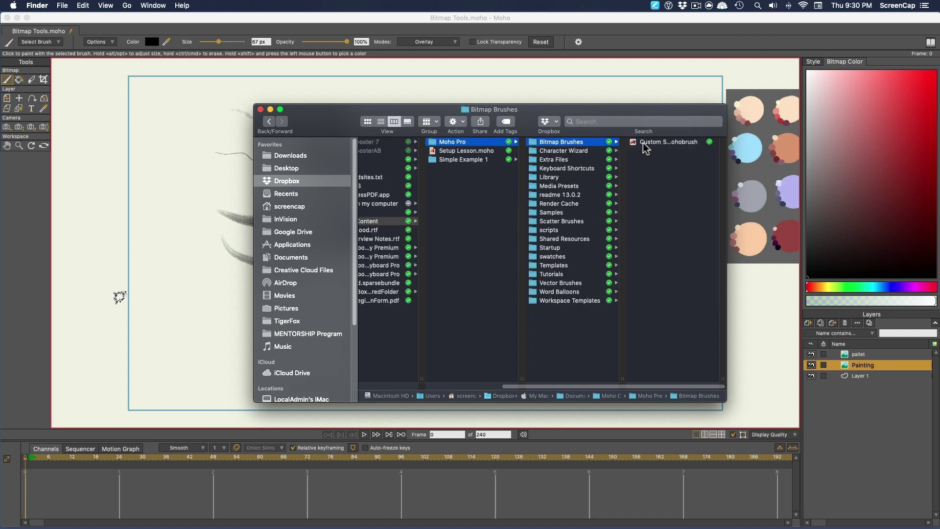
click(654, 142)
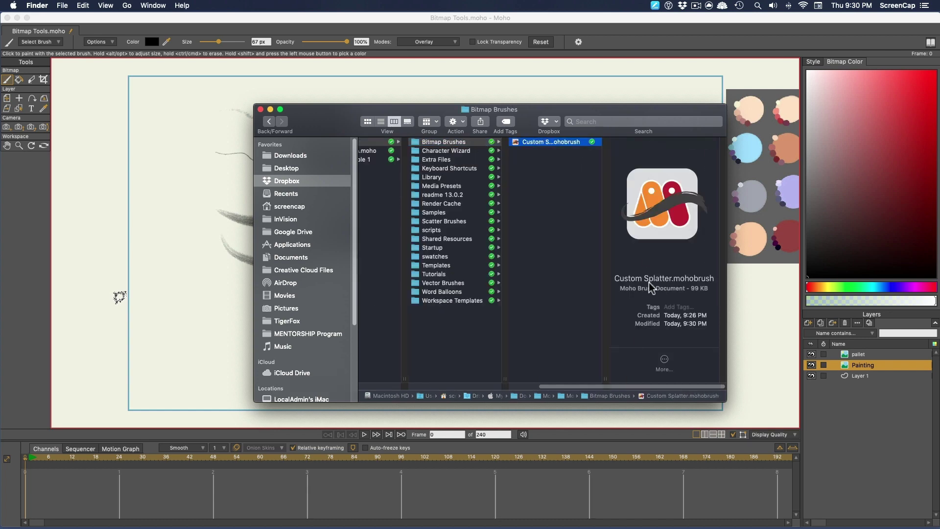
key(super+Tab)
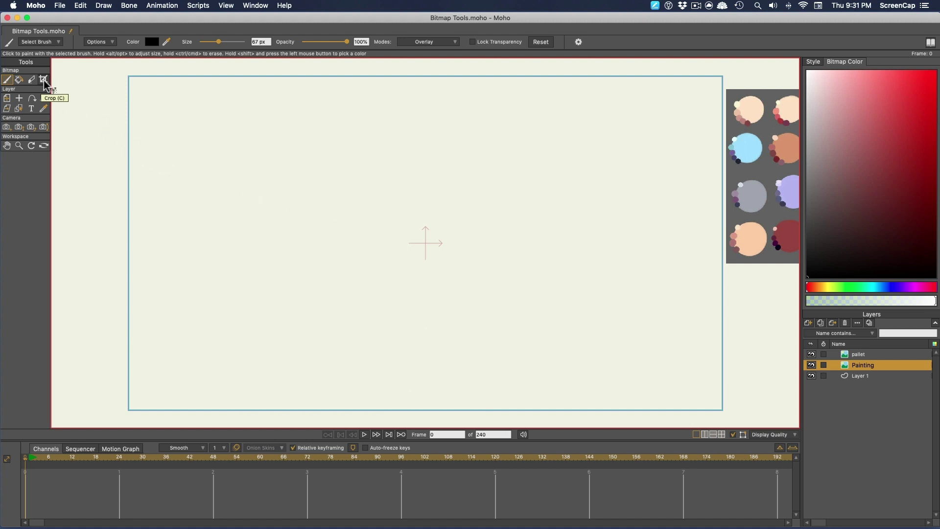
Step: Paint a purple trunk stroke and a dark maroon base using palette colours
shift+click(777, 239)
drag(527, 373, 539, 248)
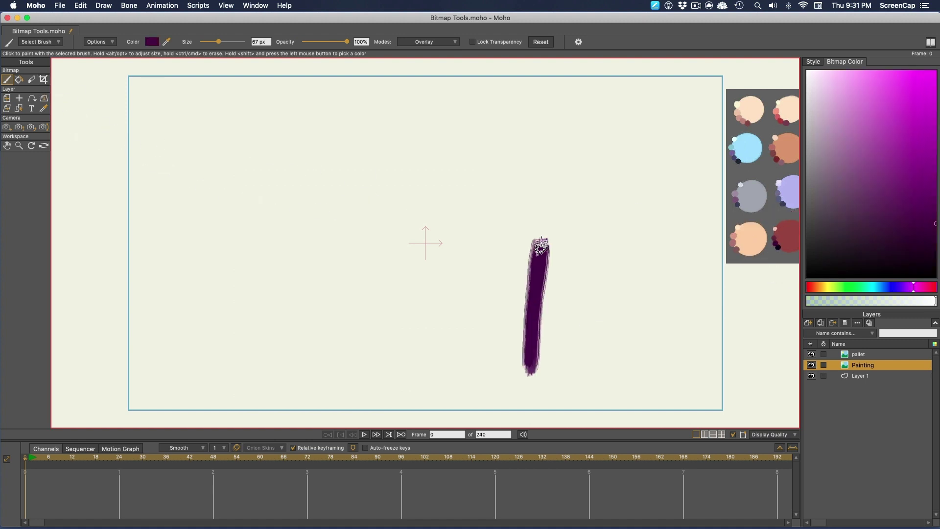
scroll(712, 186, right, 3)
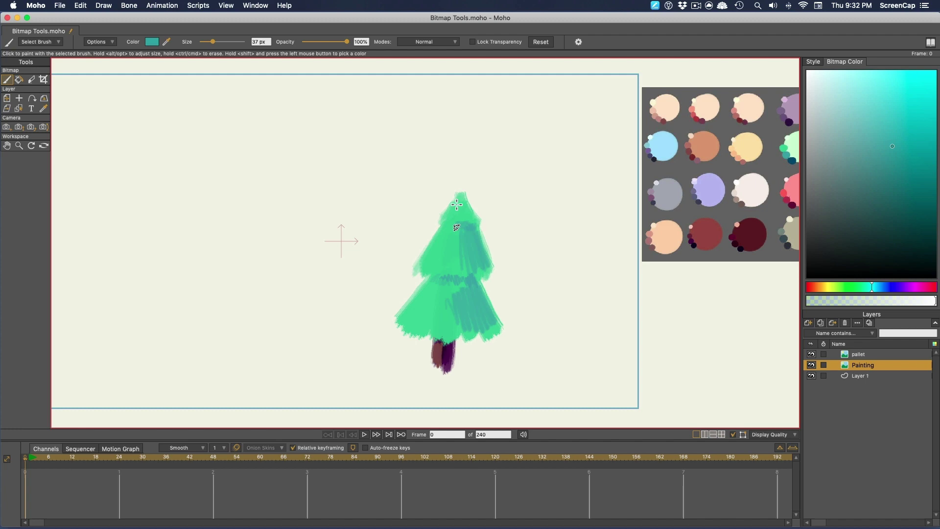
shift+click(736, 245)
drag(426, 366, 464, 362)
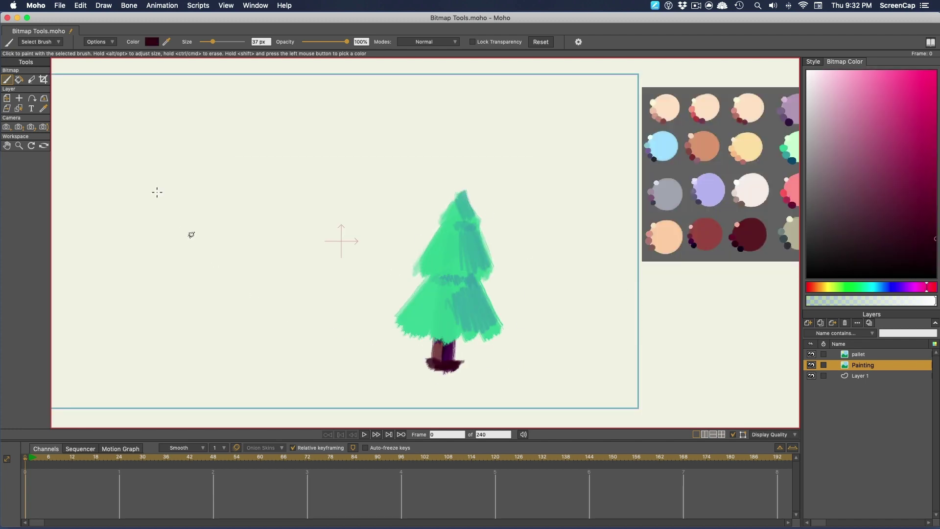
Step: Crop the painting to a rectangle around the tree with the Crop tool
click(44, 80)
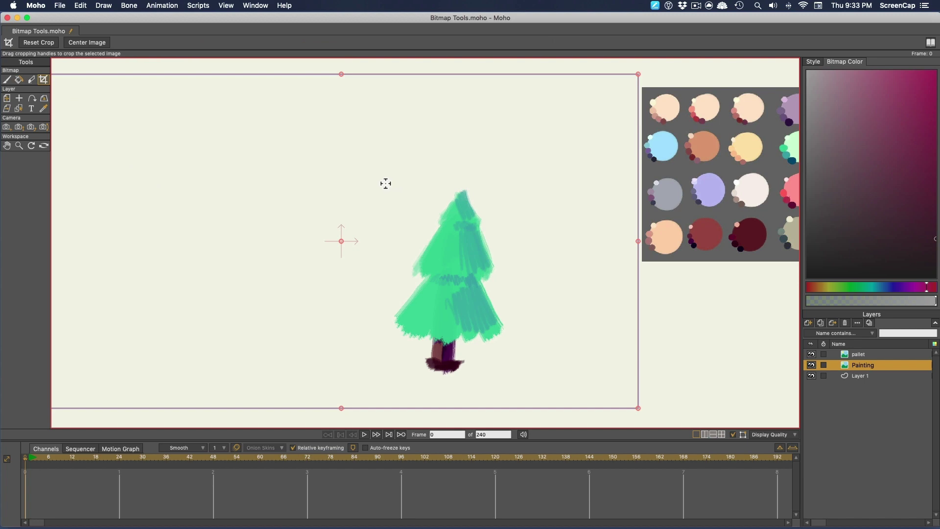
drag(384, 183, 512, 379)
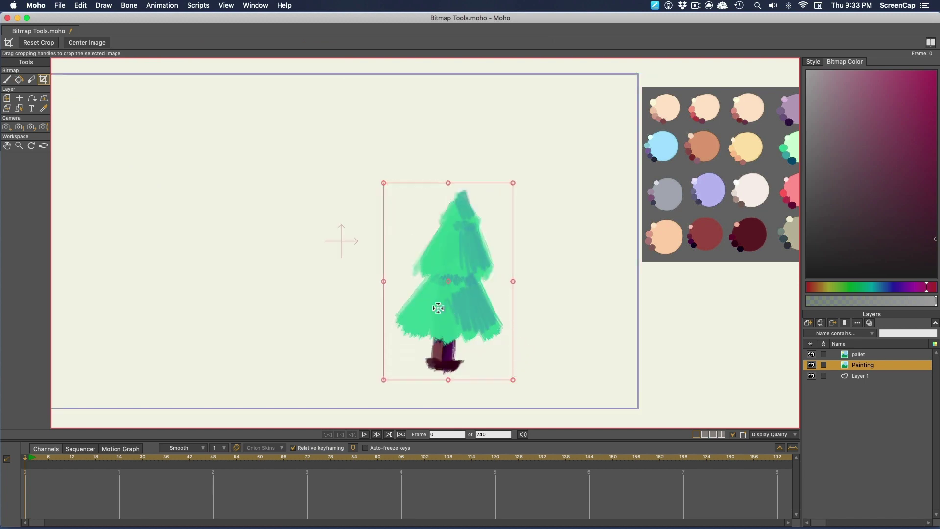
click(31, 110)
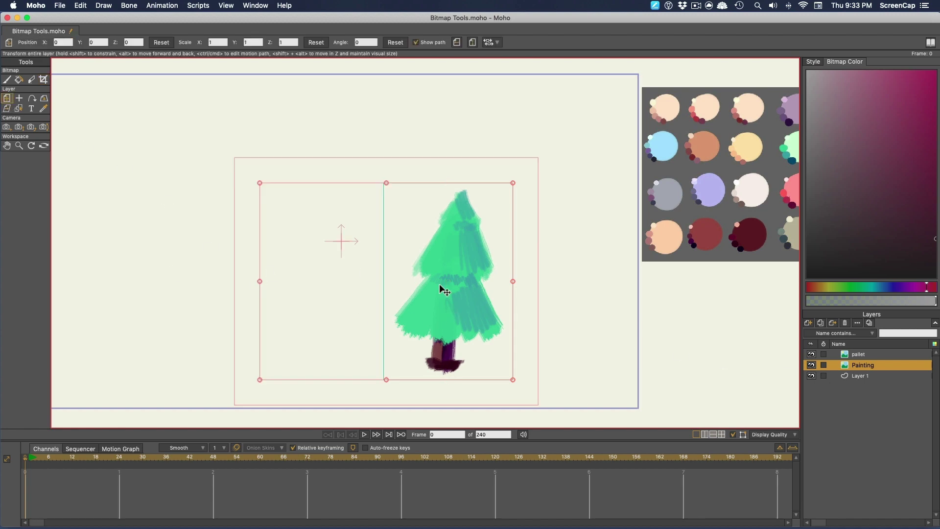